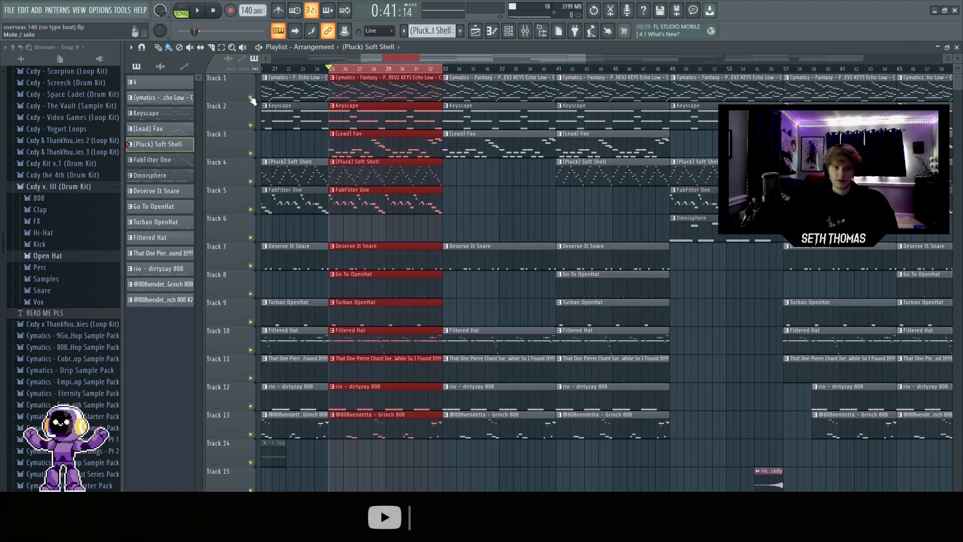
# Step: Solo Track 1 and open its Cymatics - Fantasy - Prophet REV2 KEYS Echo Low pattern in the piano roll
pyautogui.rightClick(251, 97)
pyautogui.doubleClick(364, 91)
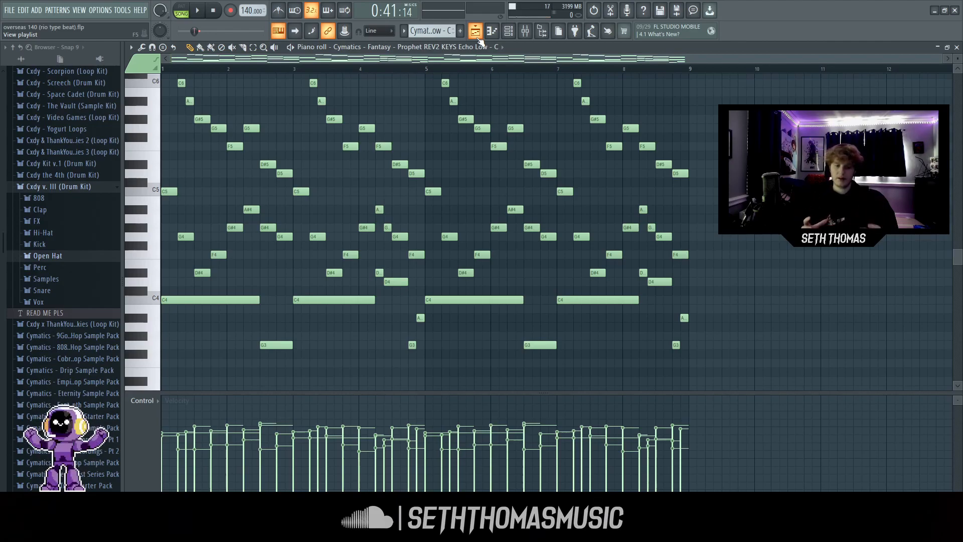
pyautogui.scroll(1, 393, 151)
pyautogui.scroll(-2, 392, 148)
pyautogui.scroll(2, 390, 143)
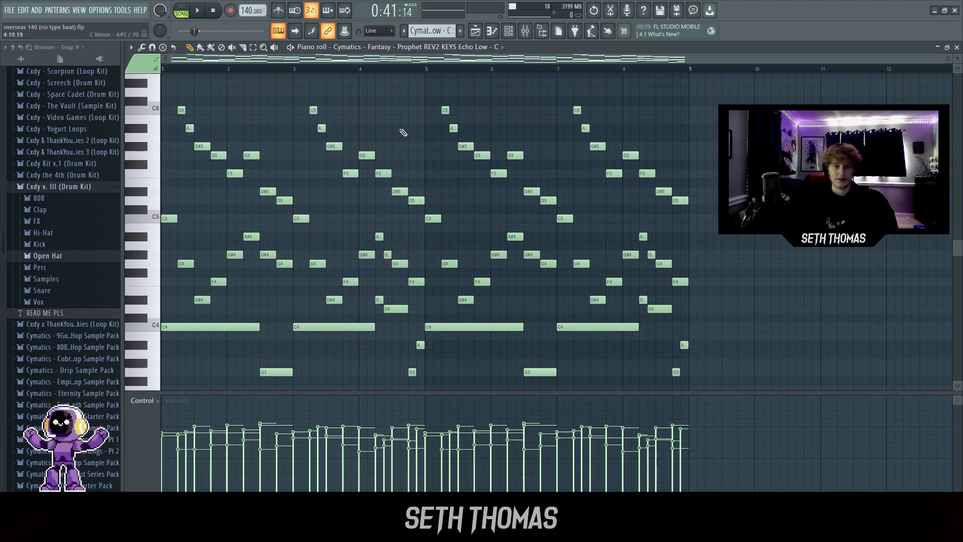
# Step: Play the Prophet REV2 melody and check its insert's effects in the mixer before returning to the playlist
pyautogui.press('space')
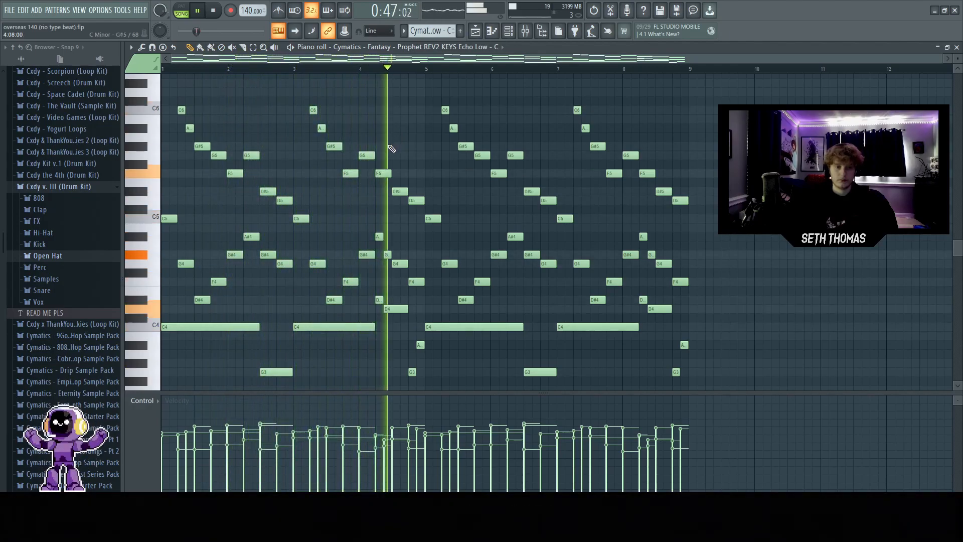
pyautogui.press('space')
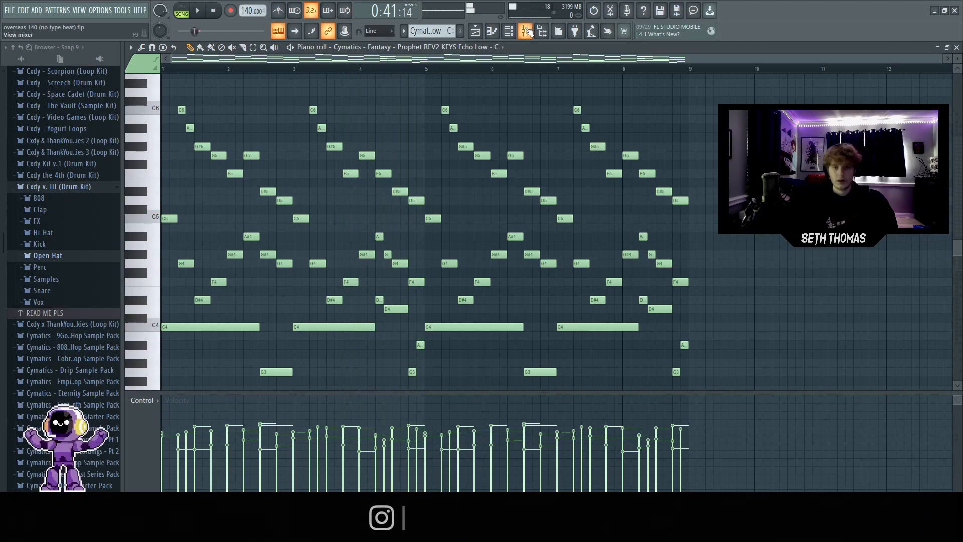
pyautogui.click(526, 31)
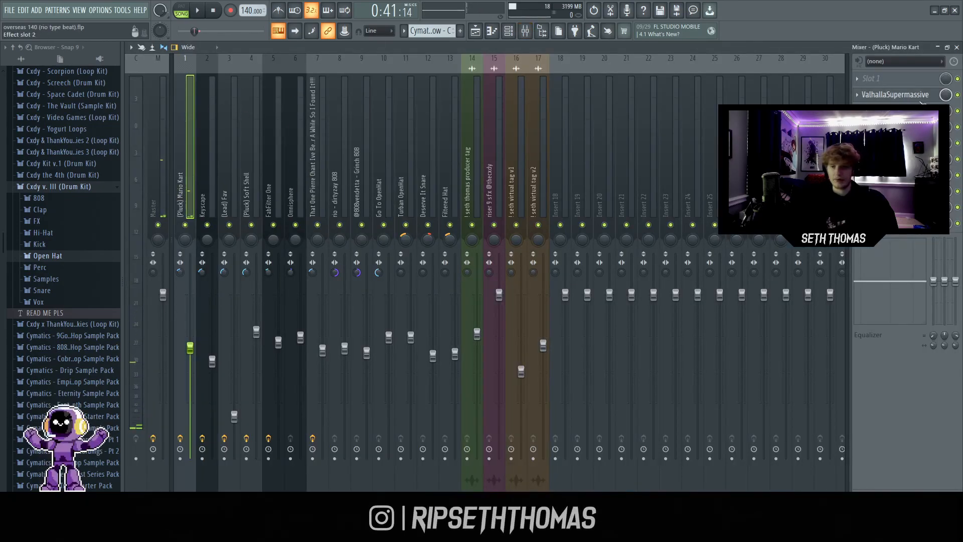
pyautogui.click(476, 31)
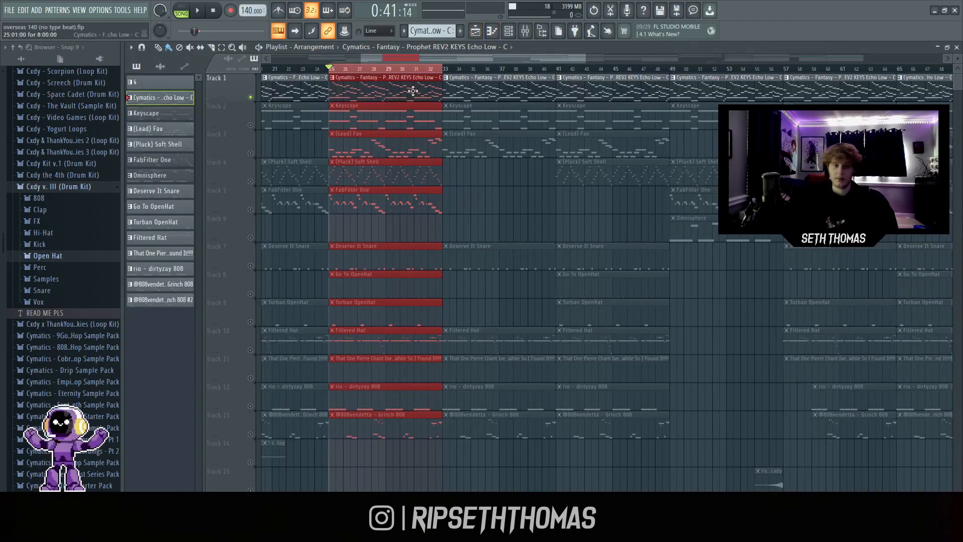
# Step: Solo Track 2 and open its Keyscape pattern in the piano roll, bringing the chord notes into view
pyautogui.rightClick(252, 125)
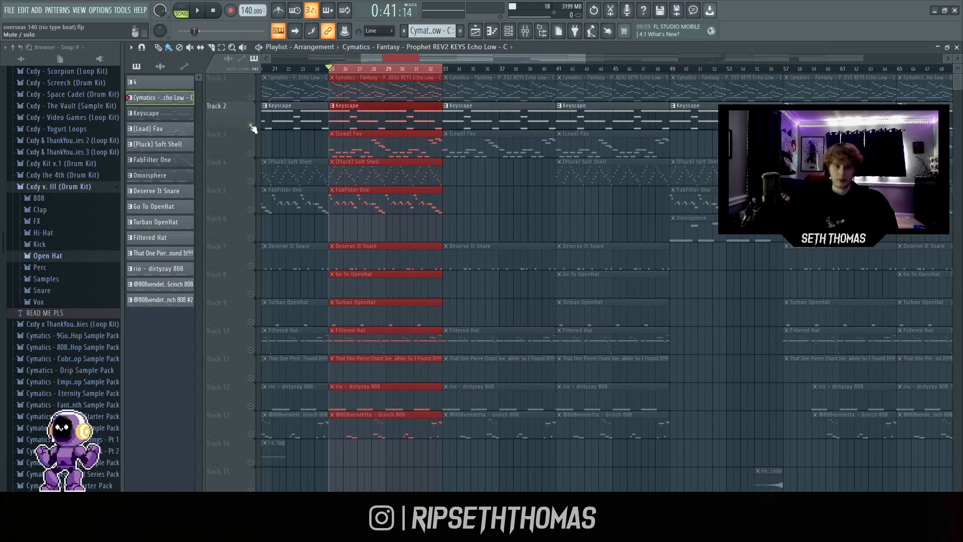
pyautogui.doubleClick(370, 128)
pyautogui.scroll(-4, 521, 165)
pyautogui.scroll(3, 519, 156)
pyautogui.scroll(-2, 515, 147)
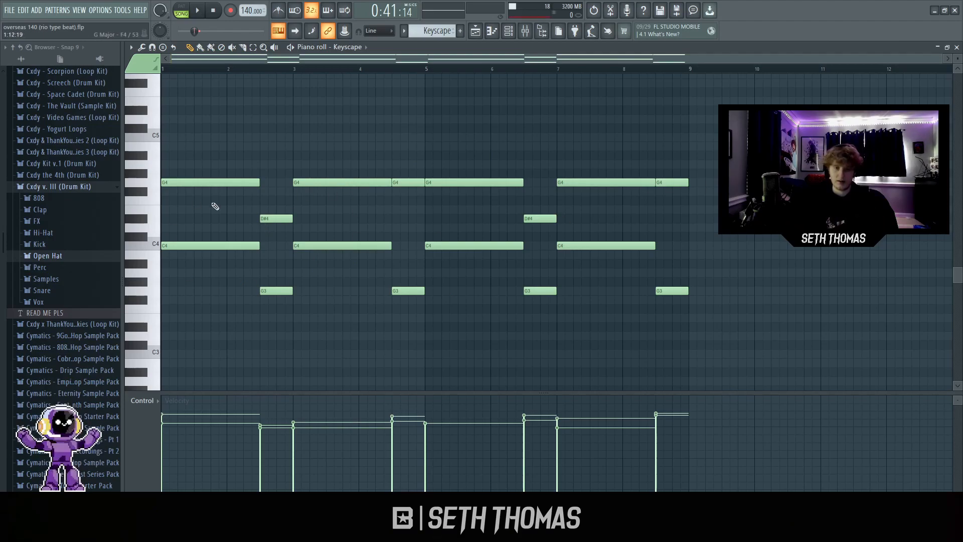
# Step: Highlight each of the four long C4 and G4 chords in the Keyscape pattern and clear the selection
pyautogui.moveTo(194, 291); pyautogui.dragTo(236, 170)
pyautogui.moveTo(318, 291); pyautogui.dragTo(362, 170)
pyautogui.moveTo(436, 275); pyautogui.dragTo(491, 169)
pyautogui.moveTo(594, 281); pyautogui.dragTo(603, 174)
pyautogui.keyDown('ctrl'); pyautogui.click(429, 339); pyautogui.keyUp('ctrl')
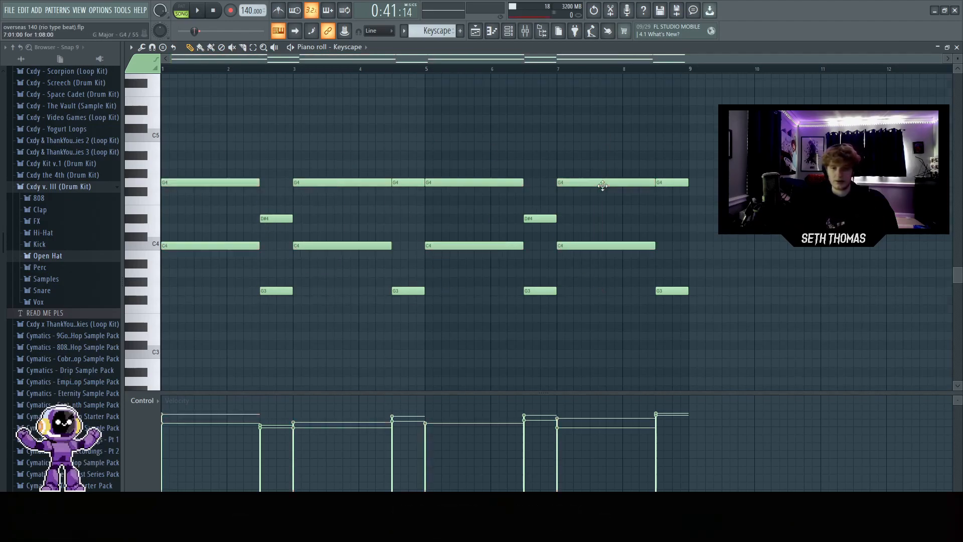
# Step: Highlight the short chords between the long Keyscape chords, leaving out the long notes, and clear the selection
pyautogui.moveTo(281, 310); pyautogui.dragTo(279, 191)
pyautogui.moveTo(411, 307); pyautogui.dragTo(413, 136)
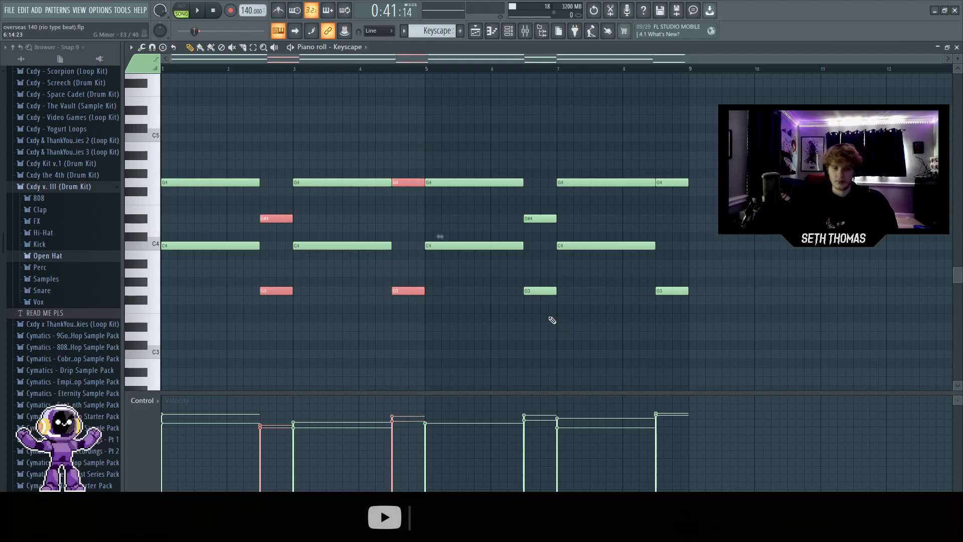
pyautogui.moveTo(551, 318); pyautogui.dragTo(560, 173)
pyautogui.keyDown('ctrl'); pyautogui.keyDown('shift'); pyautogui.click(584, 245); pyautogui.keyUp('shift'); pyautogui.keyUp('ctrl')
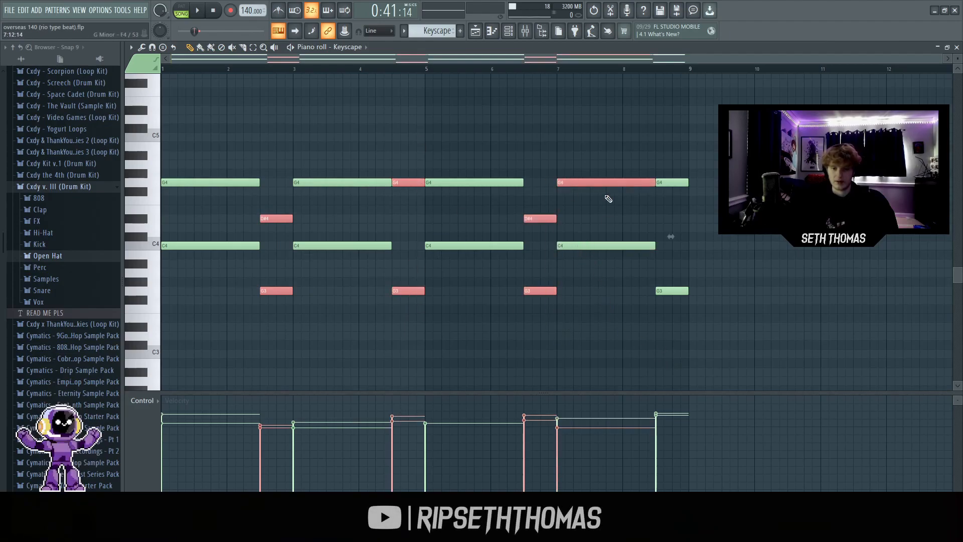
pyautogui.keyDown('ctrl'); pyautogui.keyDown('shift'); pyautogui.click(598, 183); pyautogui.keyUp('shift'); pyautogui.keyUp('ctrl')
pyautogui.moveTo(670, 311); pyautogui.dragTo(684, 148)
pyautogui.keyDown('ctrl'); pyautogui.click(275, 136); pyautogui.keyUp('ctrl')
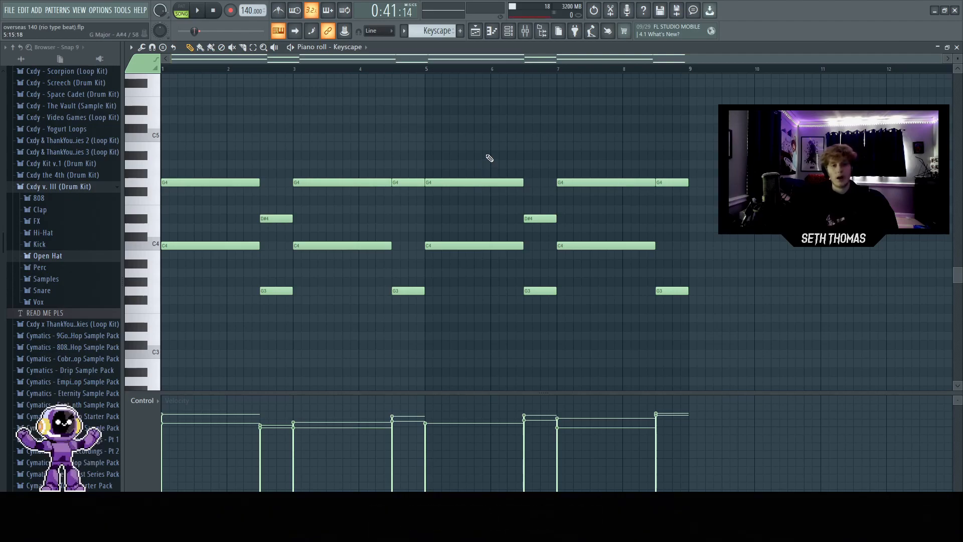
# Step: Play the Keyscape chords soloed, stop playback and return to the playlist
pyautogui.press('space')
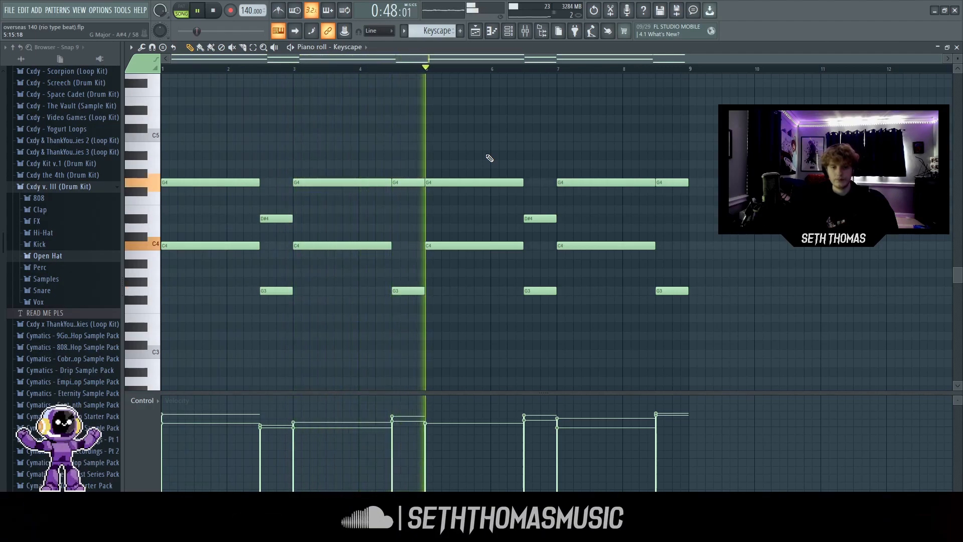
pyautogui.press('space')
pyautogui.click(476, 32)
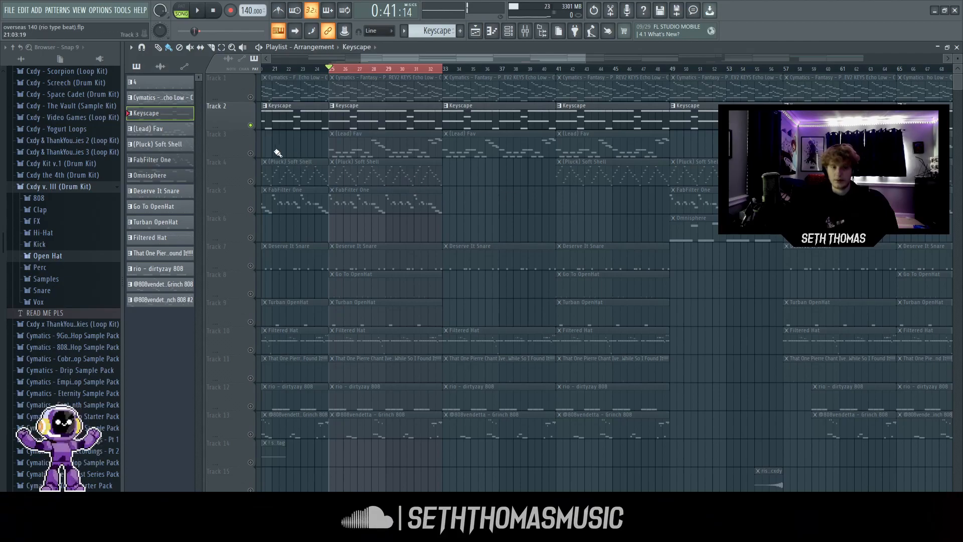
# Step: Solo Track 3 and open its (Lead) Fav pattern in the piano roll, showing all notes from bar 1
pyautogui.rightClick(251, 153)
pyautogui.doubleClick(387, 145)
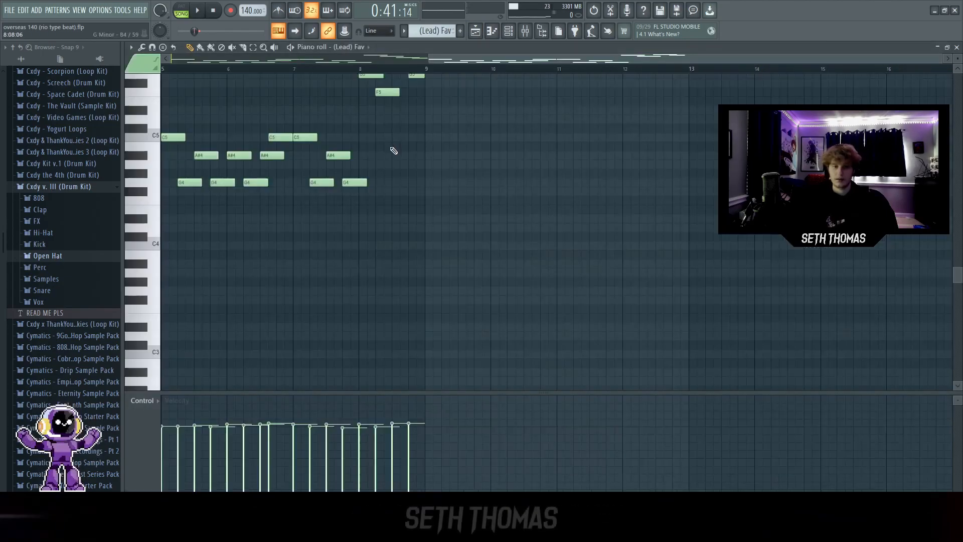
pyautogui.hscroll(-3, 491, 201)
pyautogui.scroll(5, 557, 291)
pyautogui.scroll(-3, 554, 284)
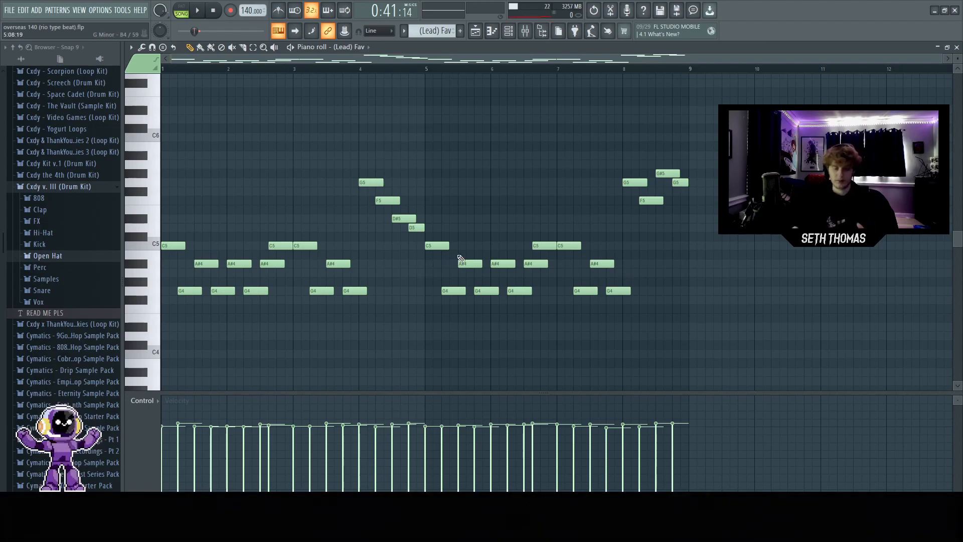
# Step: Play the (Lead) Fav melody soloed, stop playback and return to the playlist
pyautogui.press('space')
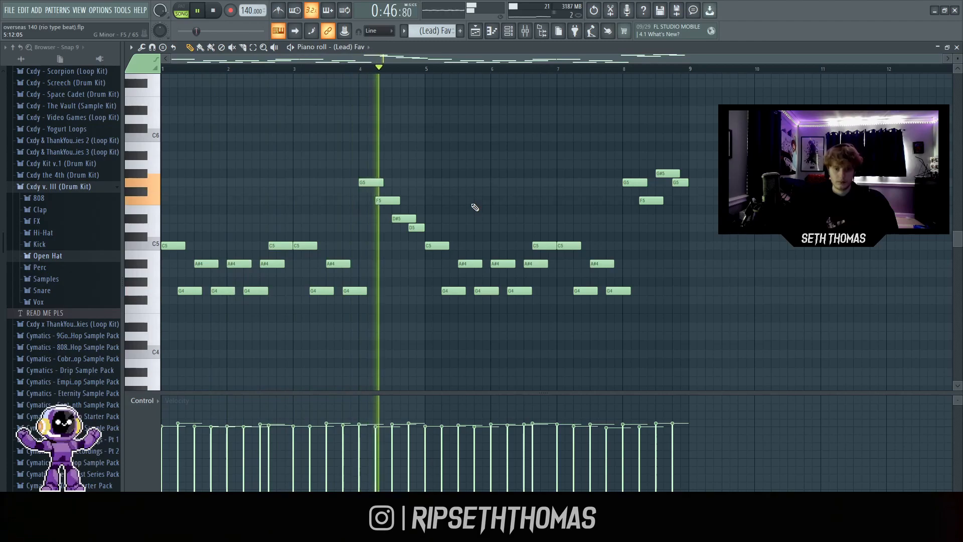
pyautogui.press('space')
pyautogui.press('F5')
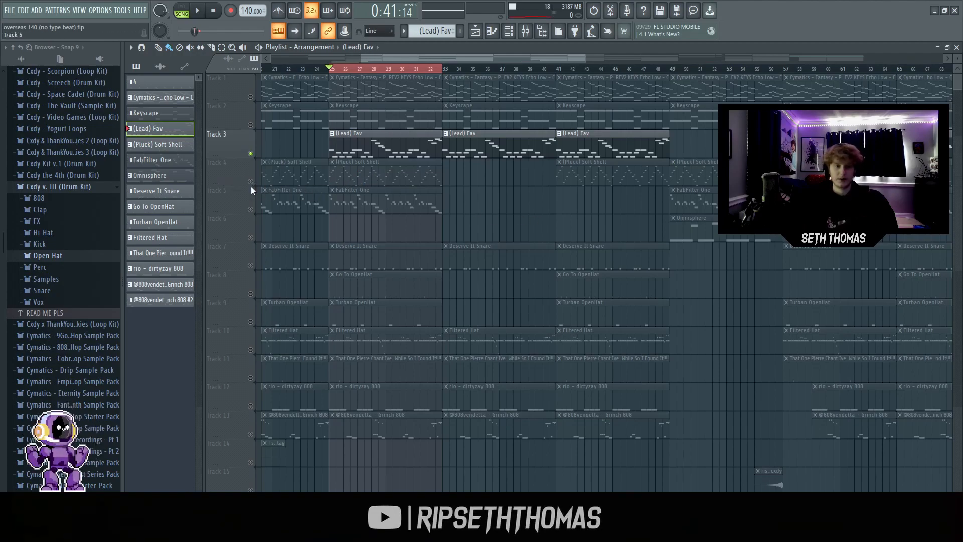
# Step: Solo Track 4, open its (Pluck) Soft Shell pattern in the piano roll and check its insert's effects in the mixer
pyautogui.doubleClick(387, 178)
pyautogui.scroll(-3, 470, 276)
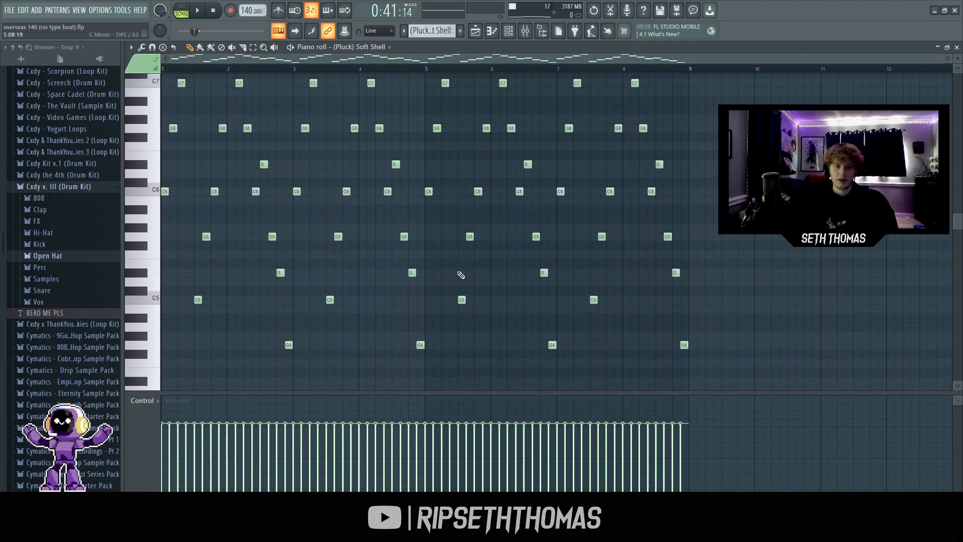
pyautogui.scroll(-3, 461, 275)
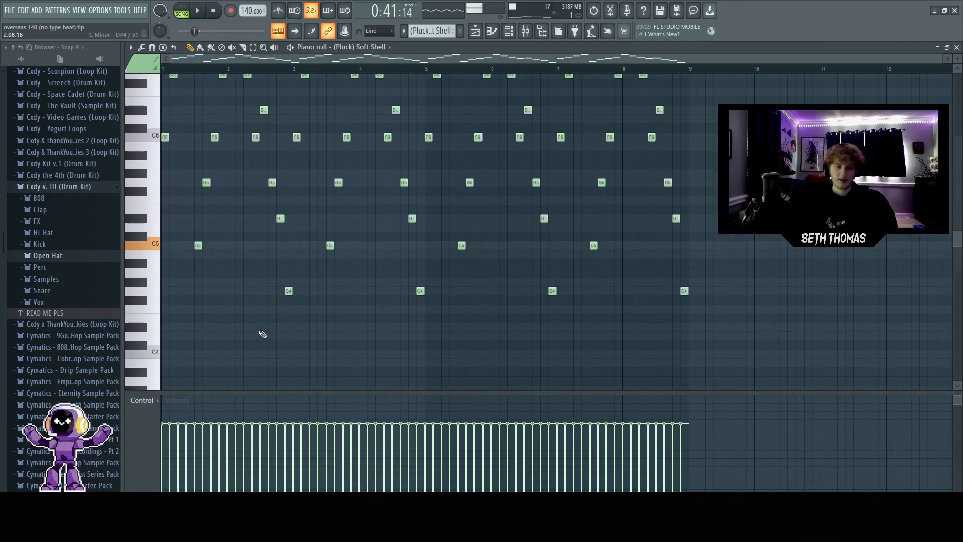
pyautogui.scroll(3, 267, 324)
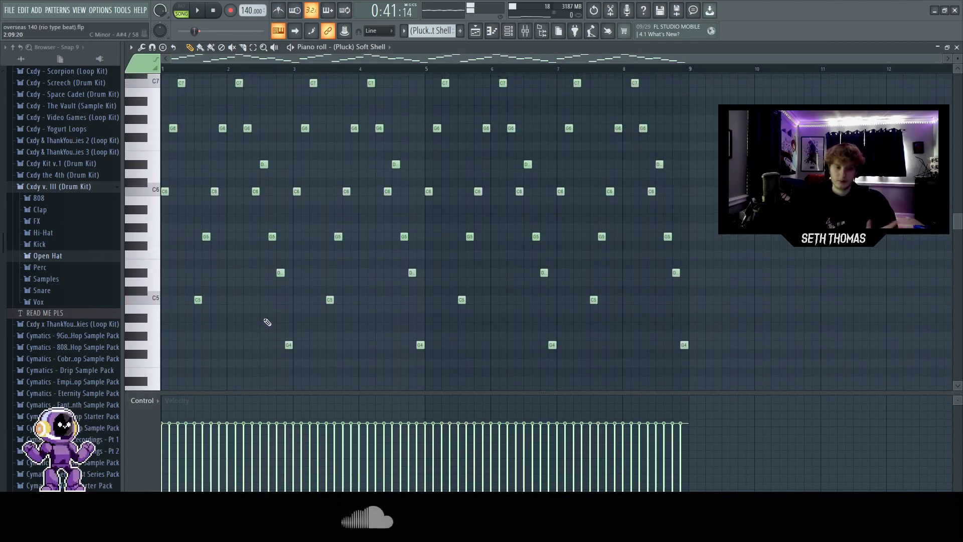
pyautogui.click(525, 32)
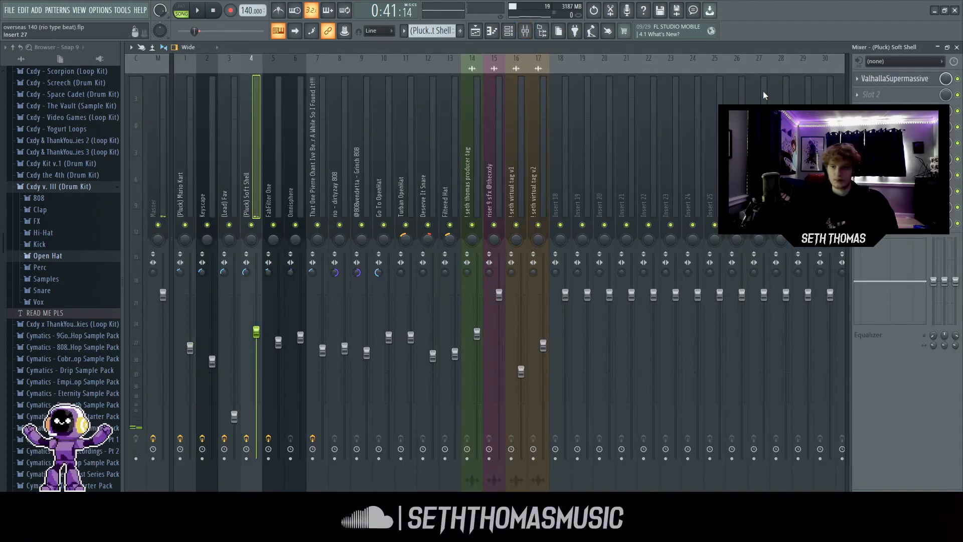
pyautogui.click(492, 31)
# Step: Examine the (Pluck) Soft Shell arpeggio across its octaves from the lowest G4 notes to the highest G7 notes
pyautogui.scroll(5, 442, 162)
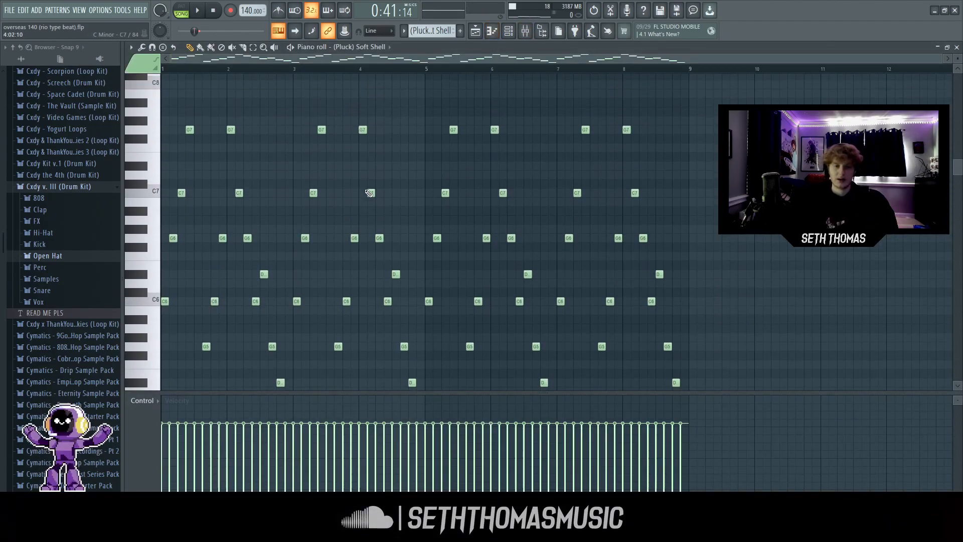
pyautogui.scroll(-5, 410, 216)
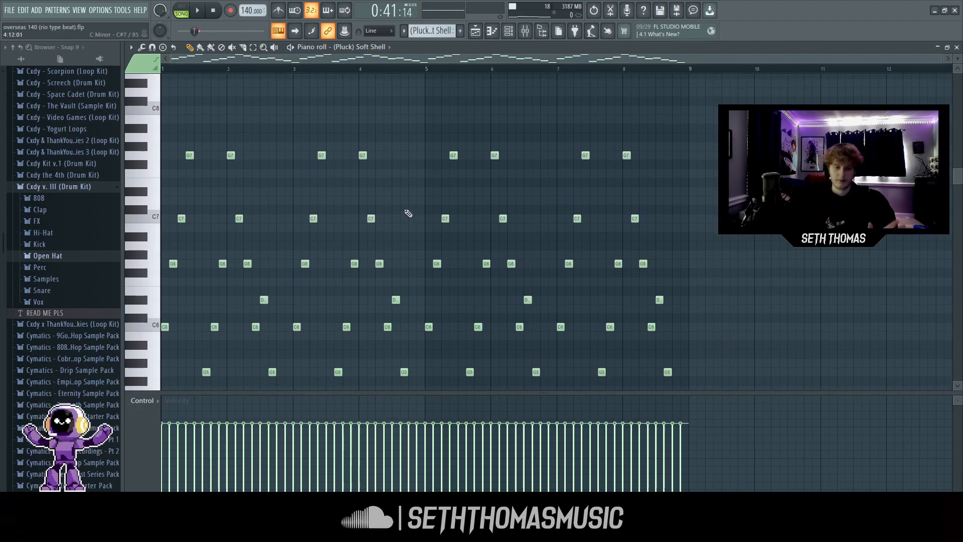
pyautogui.scroll(-4, 233, 251)
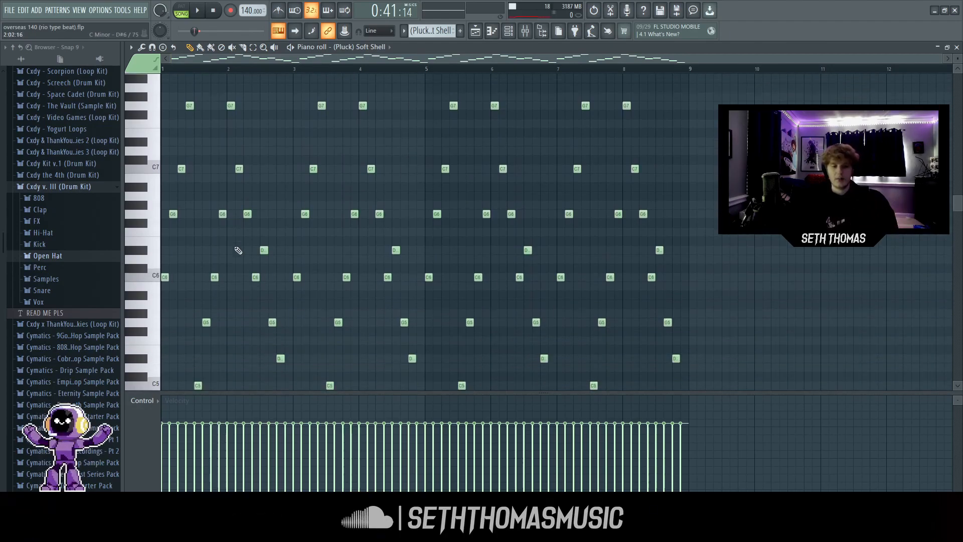
pyautogui.scroll(2, 228, 160)
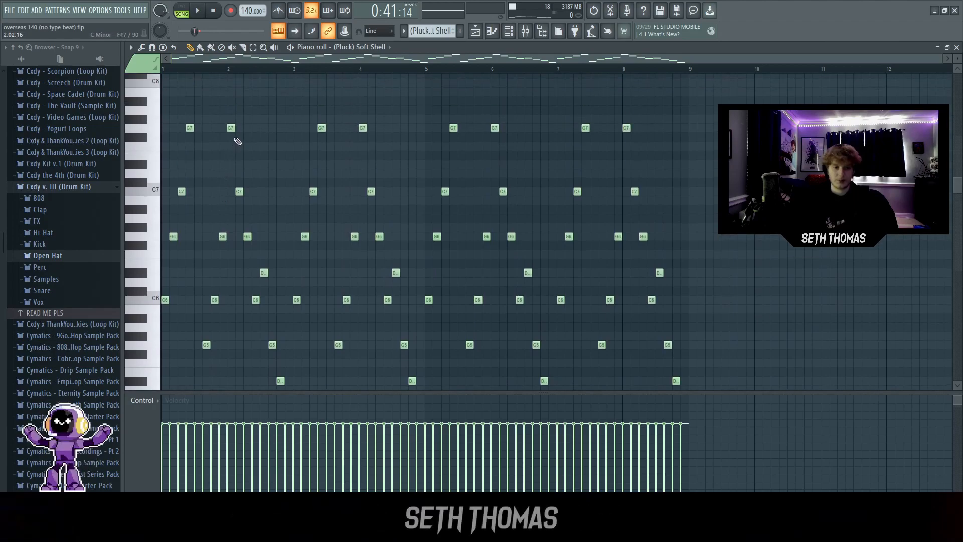
pyautogui.scroll(-8, 239, 203)
pyautogui.scroll(3, 218, 274)
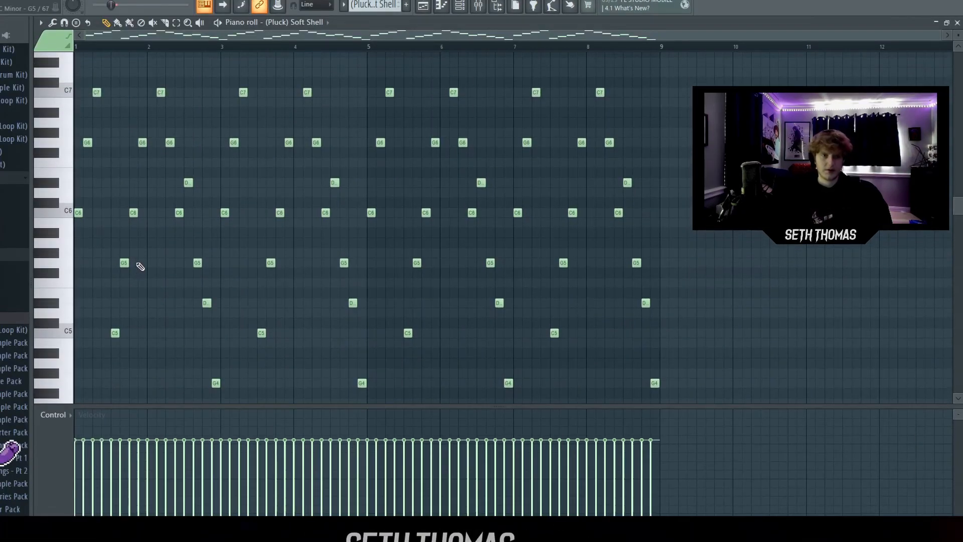
pyautogui.scroll(4, 140, 266)
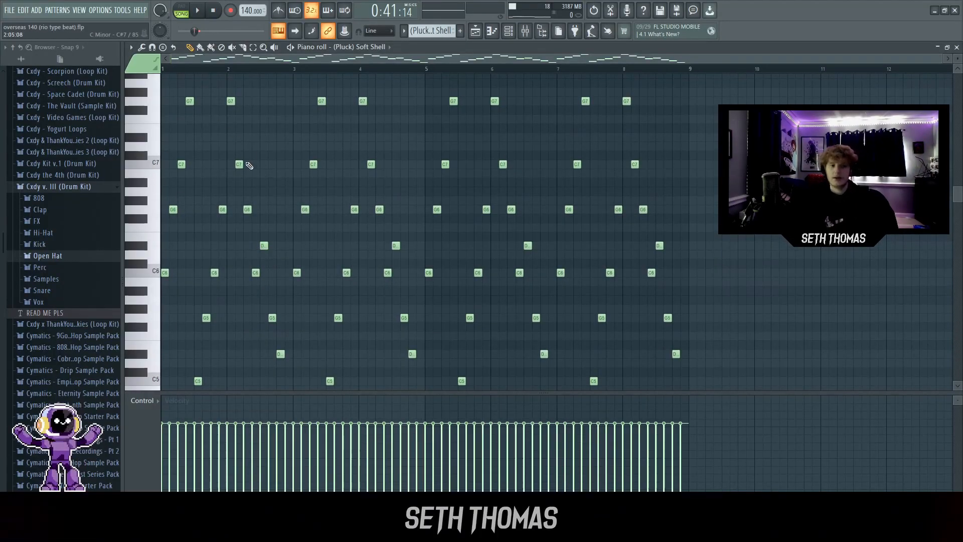
pyautogui.scroll(5, 186, 342)
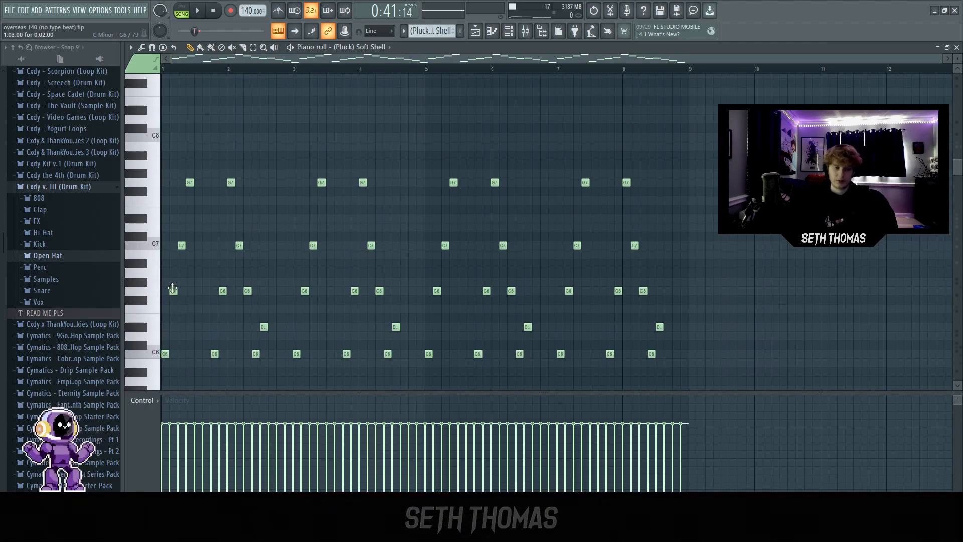
pyautogui.scroll(-3, 217, 206)
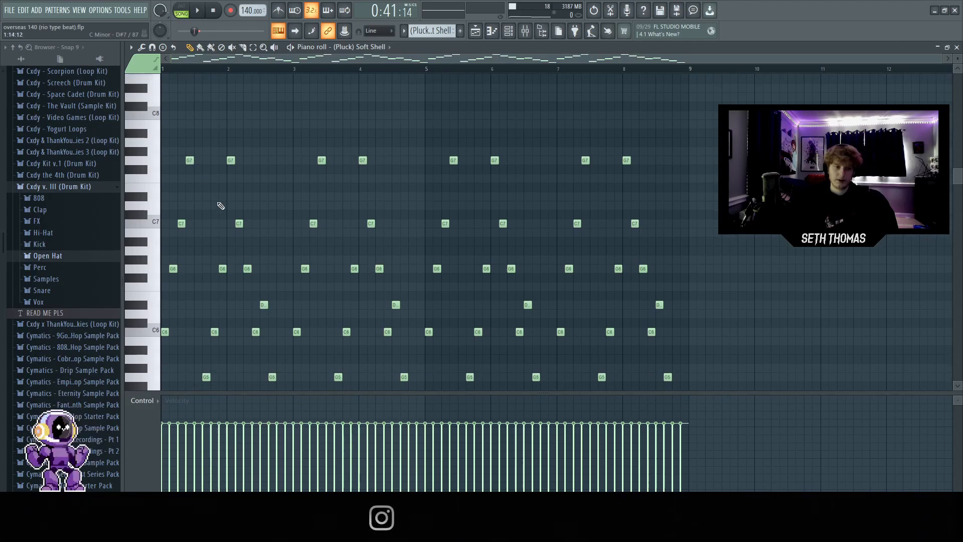
pyautogui.scroll(-6, 208, 145)
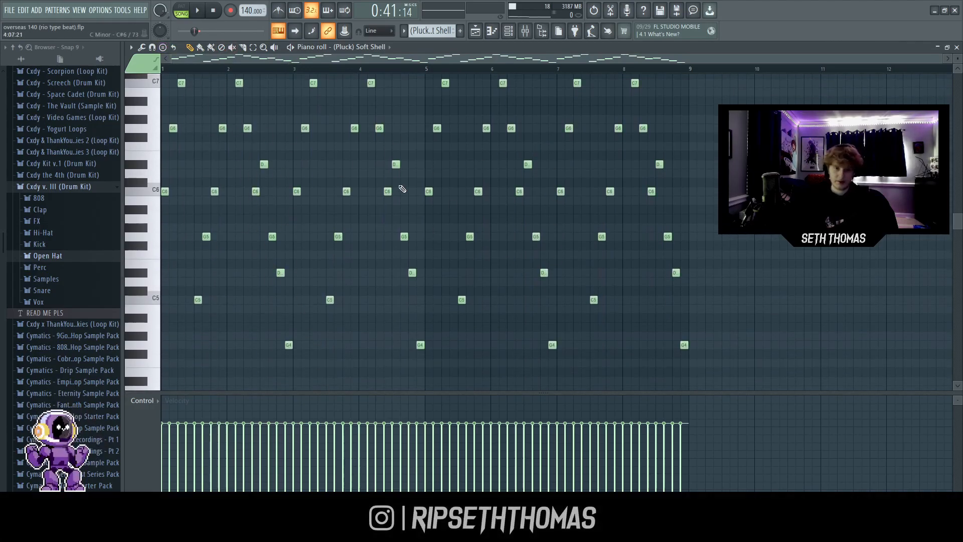
pyautogui.scroll(3, 391, 196)
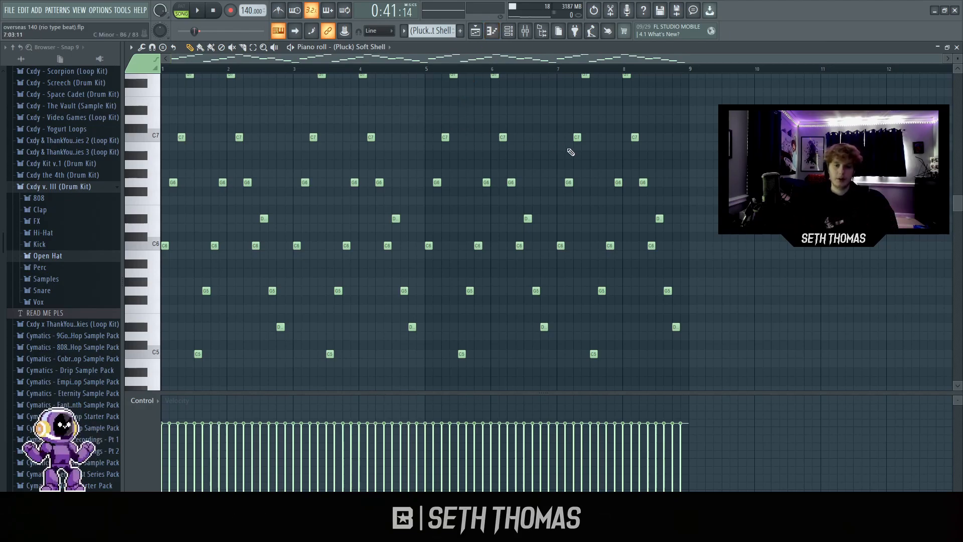
# Step: Play the (Pluck) Soft Shell arpeggio soloed, stop playback and return to the playlist
pyautogui.press('space')
pyautogui.scroll(-4, 562, 155)
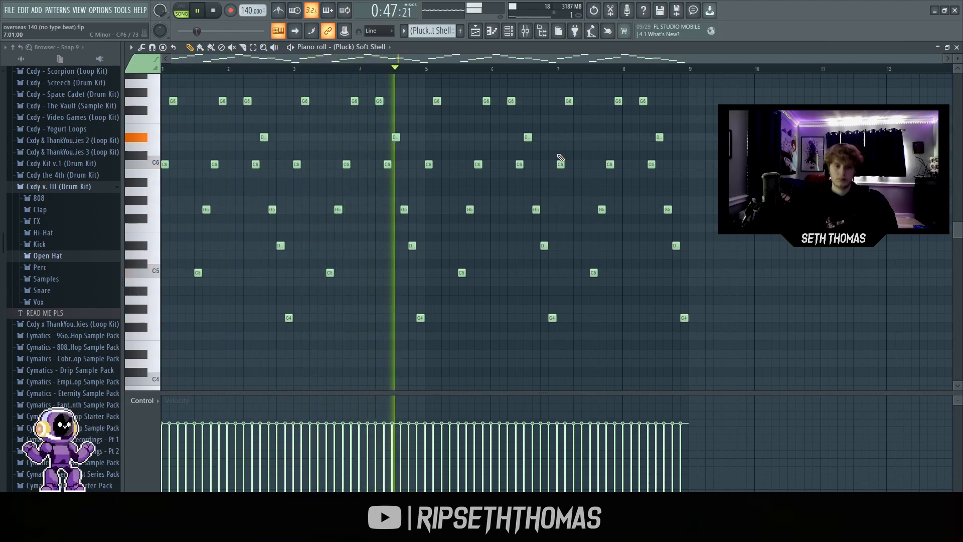
pyautogui.press('space')
pyautogui.press('F5')
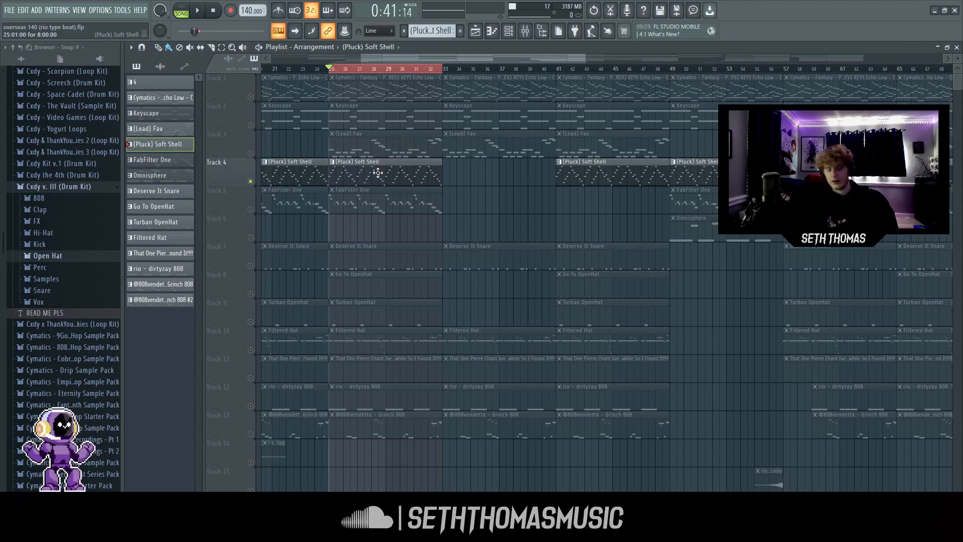
# Step: Solo Track 5, play its FabFilter One pattern in the piano roll, stop playback and return to the playlist
pyautogui.rightClick(251, 209)
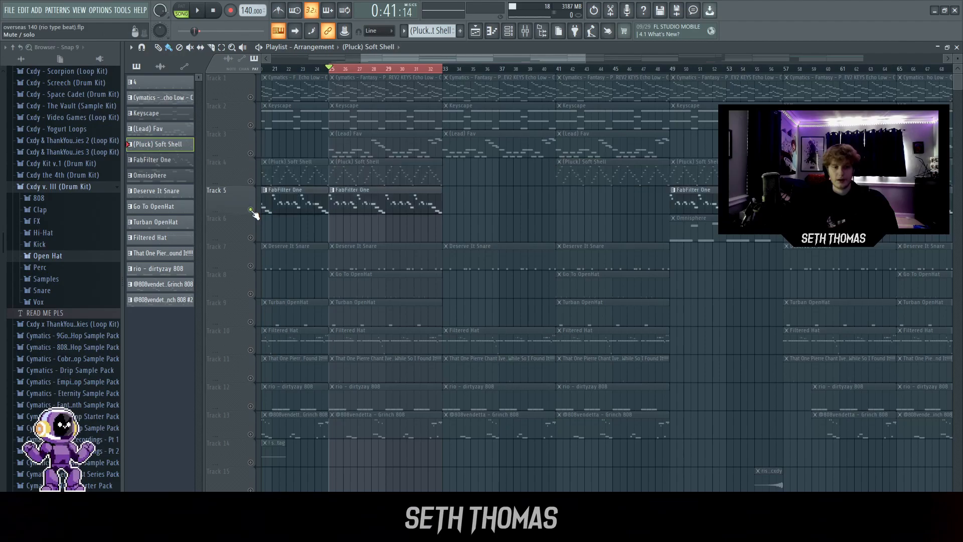
pyautogui.doubleClick(389, 210)
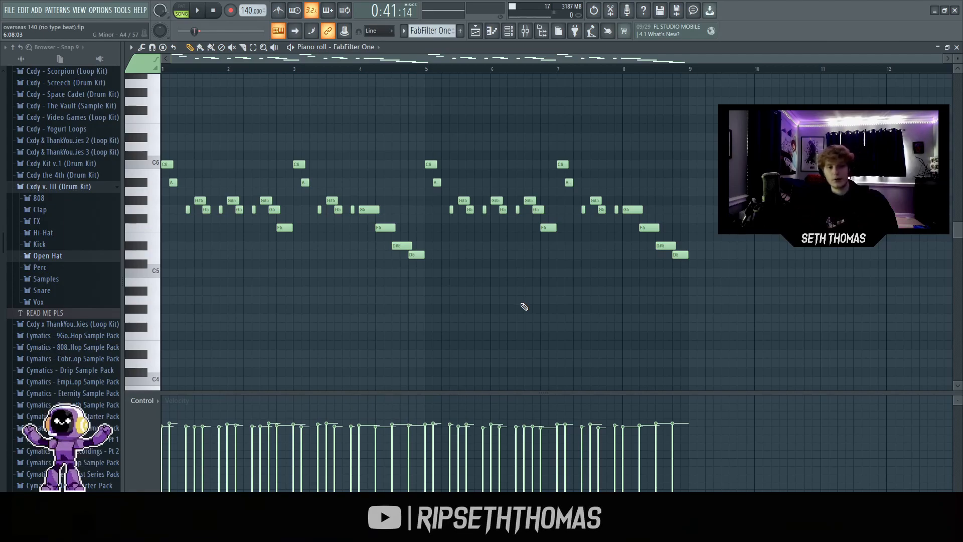
pyautogui.press('space')
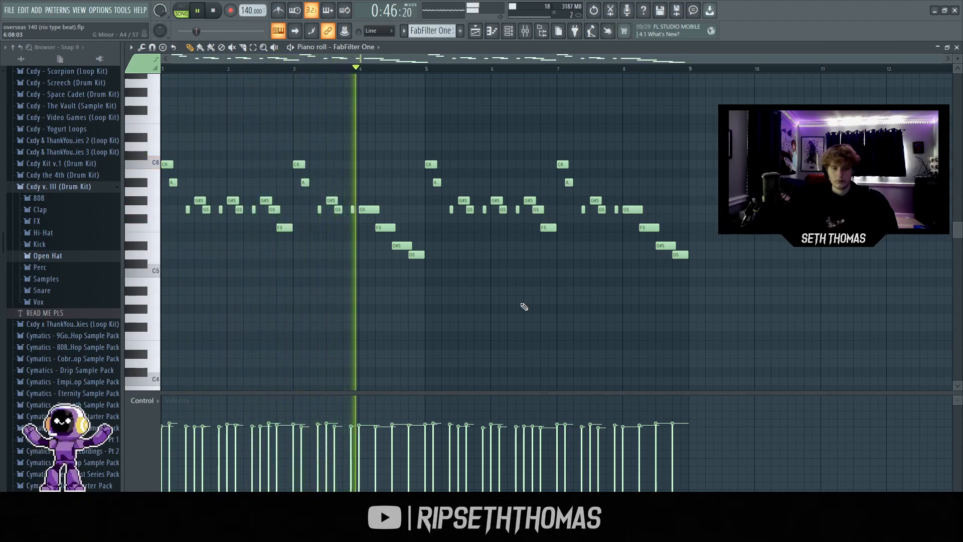
pyautogui.press('space')
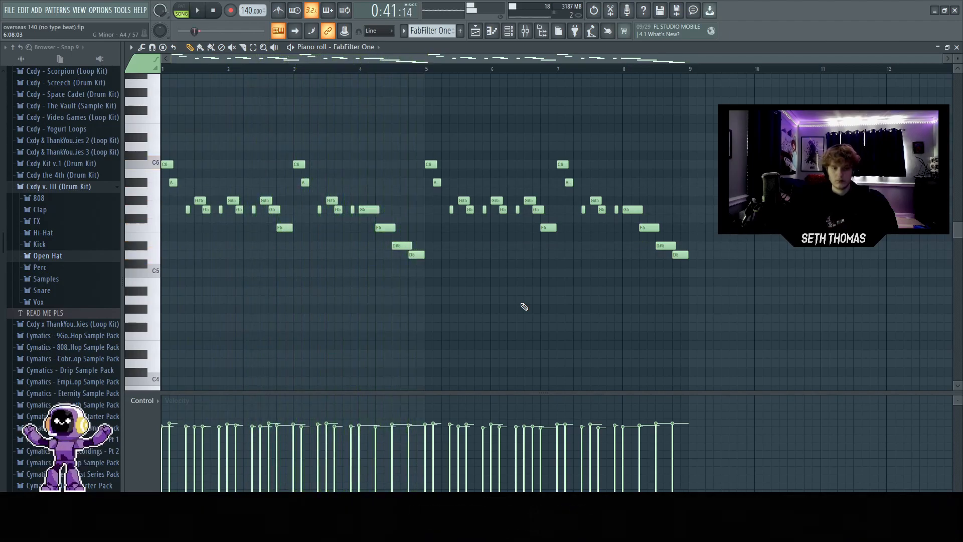
pyautogui.press('F5')
# Step: Select bars 9 to 17 on the playlist timeline and open Track 6's Omnisphere pattern in the piano roll
pyautogui.scroll(-5, 512, 296)
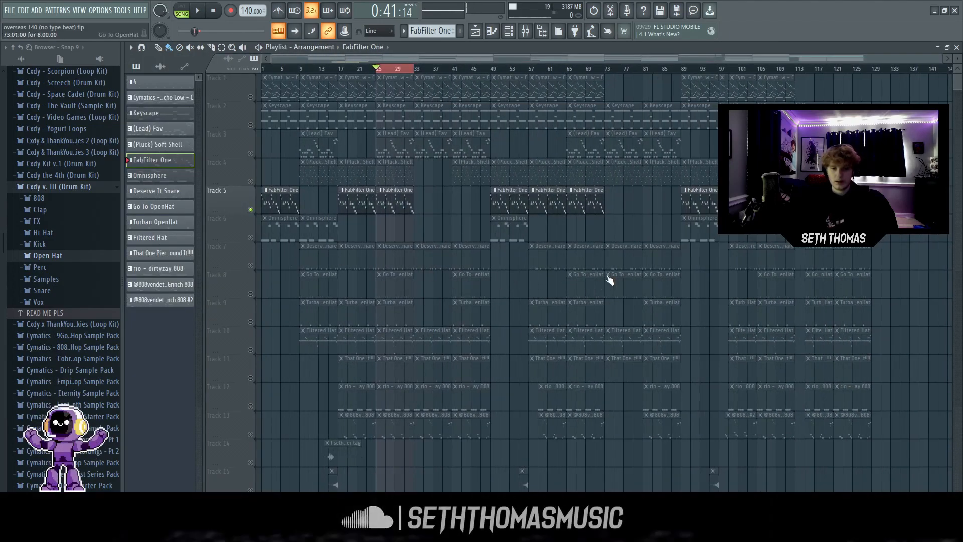
pyautogui.scroll(4, 339, 265)
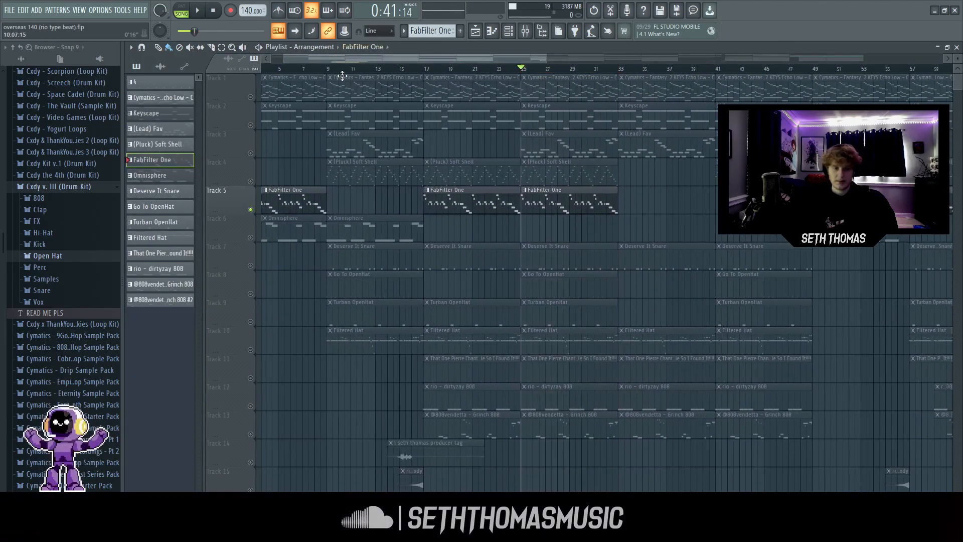
pyautogui.moveTo(329, 69); pyautogui.dragTo(423, 70)
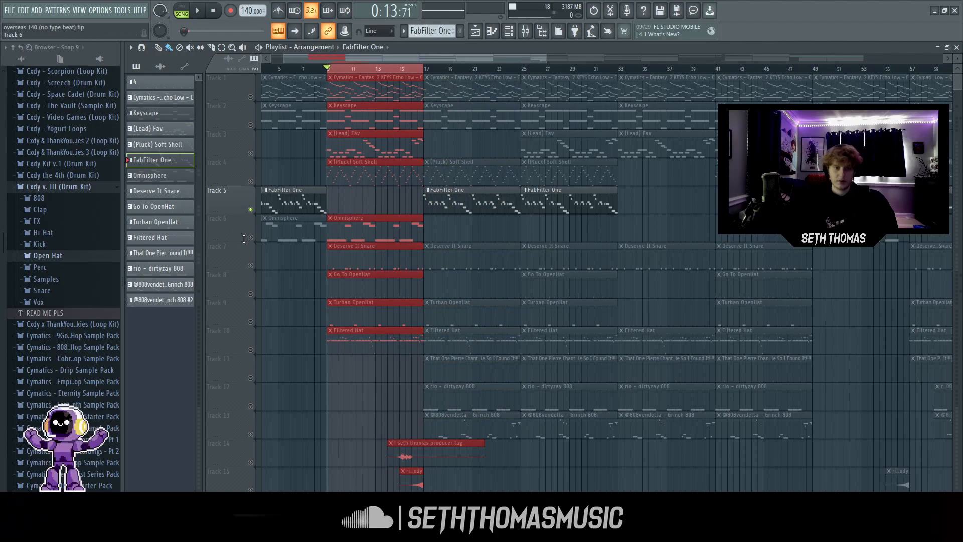
pyautogui.scroll(3, 339, 256)
pyautogui.doubleClick(366, 236)
pyautogui.scroll(-5, 462, 250)
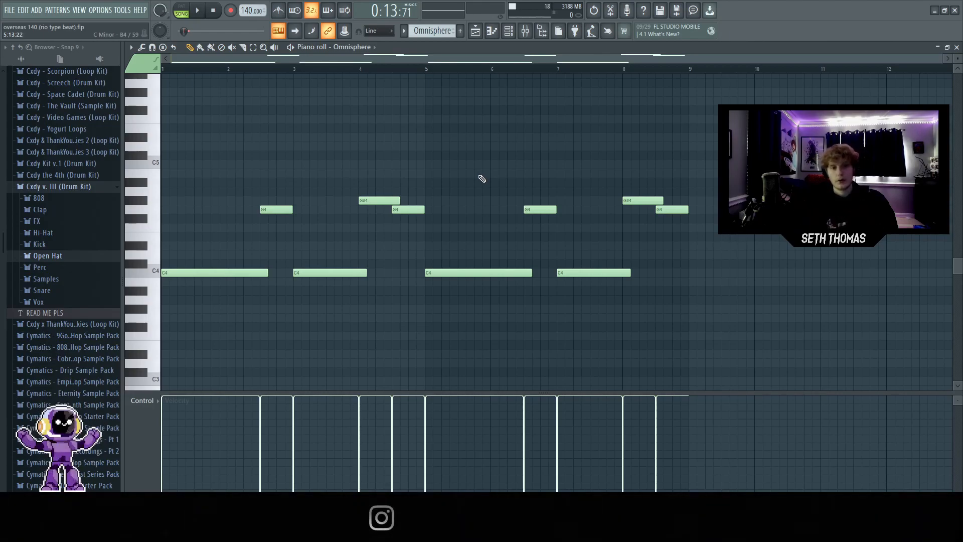
# Step: Play the Omnisphere pattern, stop playback and return to the playlist
pyautogui.press('space')
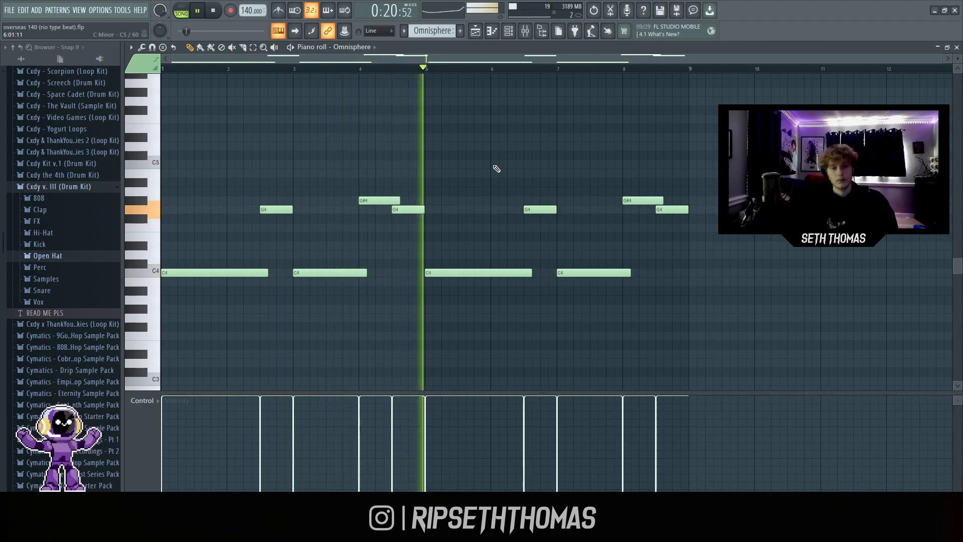
pyautogui.press('space')
pyautogui.press('F5')
# Step: Play the six melodic tracks together over bars 25 to 33 in the playlist and stop playback
pyautogui.keyDown('ctrl'); pyautogui.scroll(1, 510, 243); pyautogui.keyUp('ctrl')
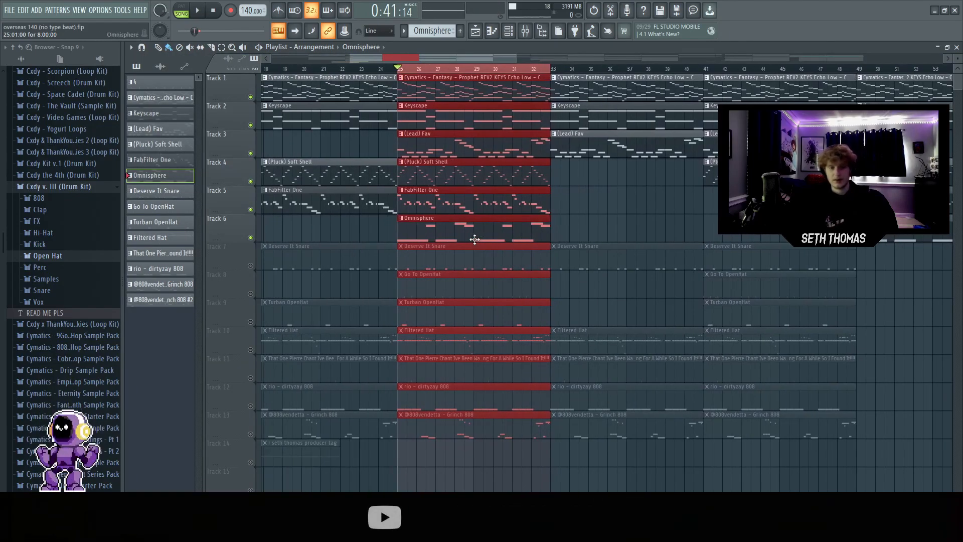
pyautogui.press('space')
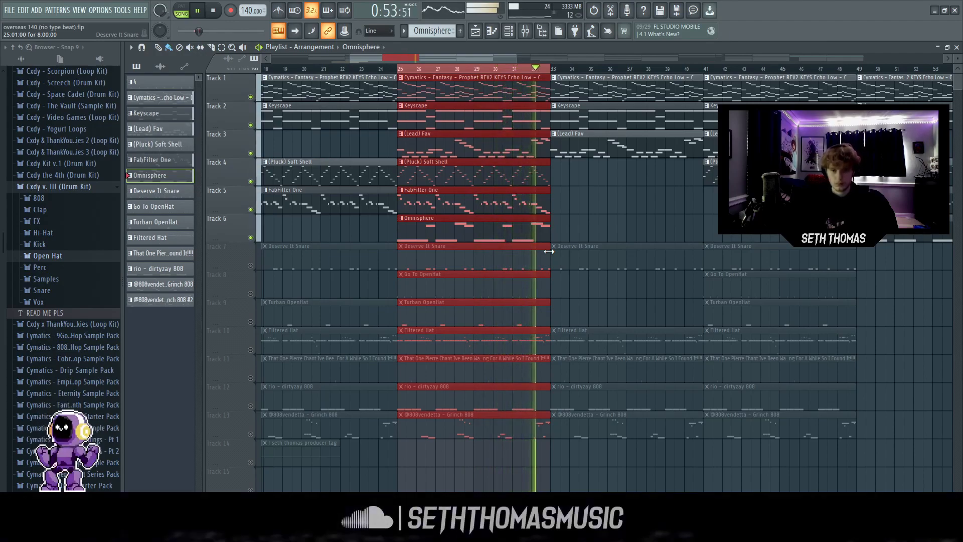
pyautogui.press('space')
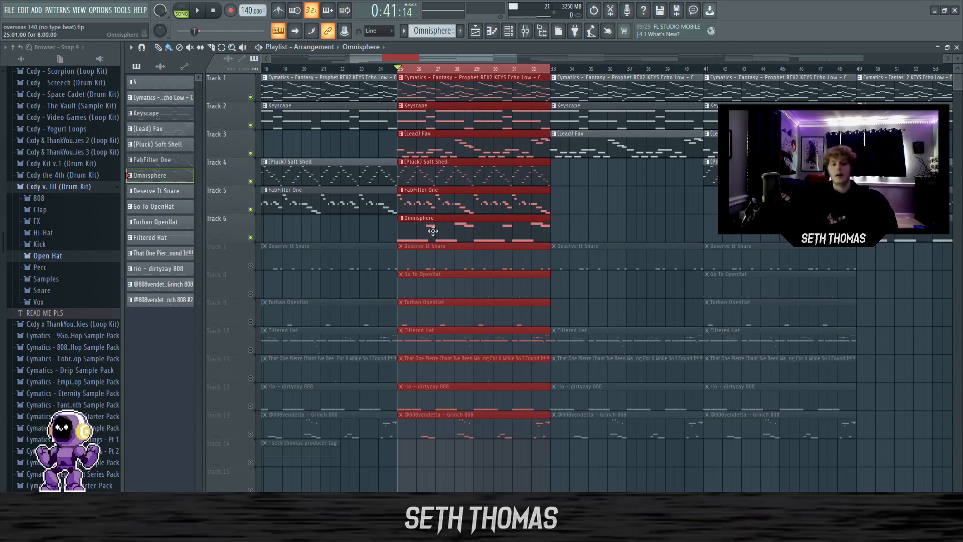
# Step: Delete the Omnisphere clip at bars 25 to 33 on Track 6 and clear the time selection
pyautogui.rightClick(472, 236)
pyautogui.keyDown('ctrl'); pyautogui.click(553, 223); pyautogui.keyUp('ctrl')
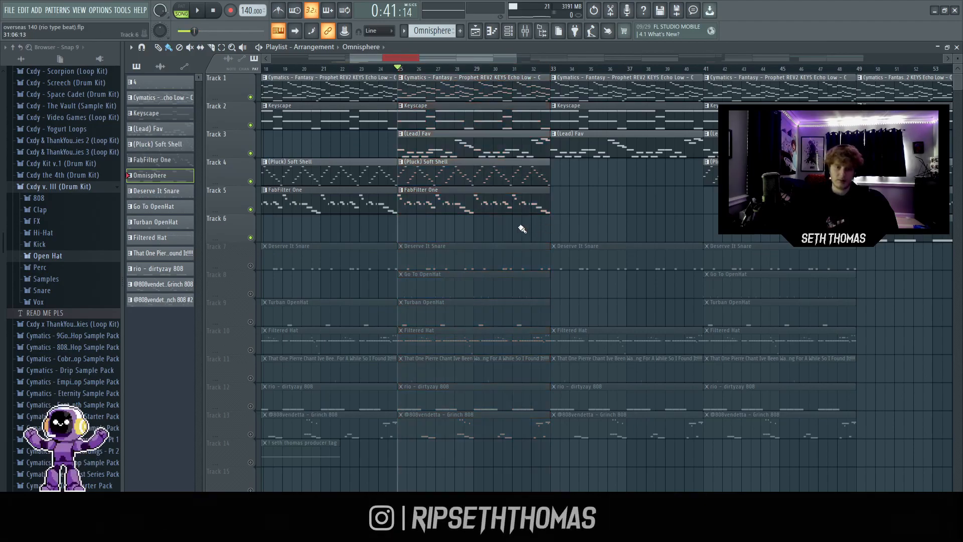
# Step: Solo Track 7 among the drum tracks and open its Deserve It Snare pattern in the piano roll
pyautogui.scroll(-4, 520, 235)
pyautogui.scroll(-3, 502, 241)
pyautogui.scroll(3, 422, 347)
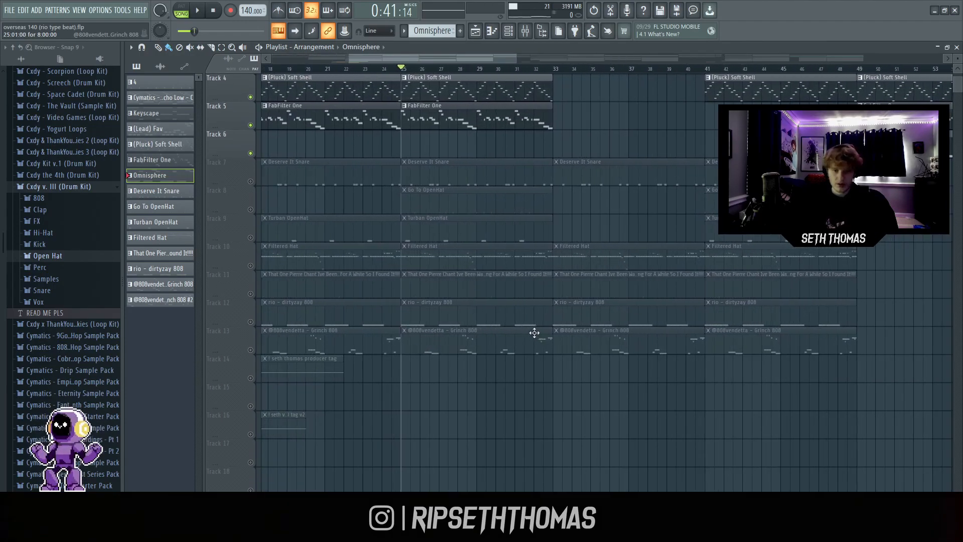
pyautogui.scroll(2, 523, 333)
pyautogui.scroll(2, 505, 325)
pyautogui.scroll(-4, 485, 301)
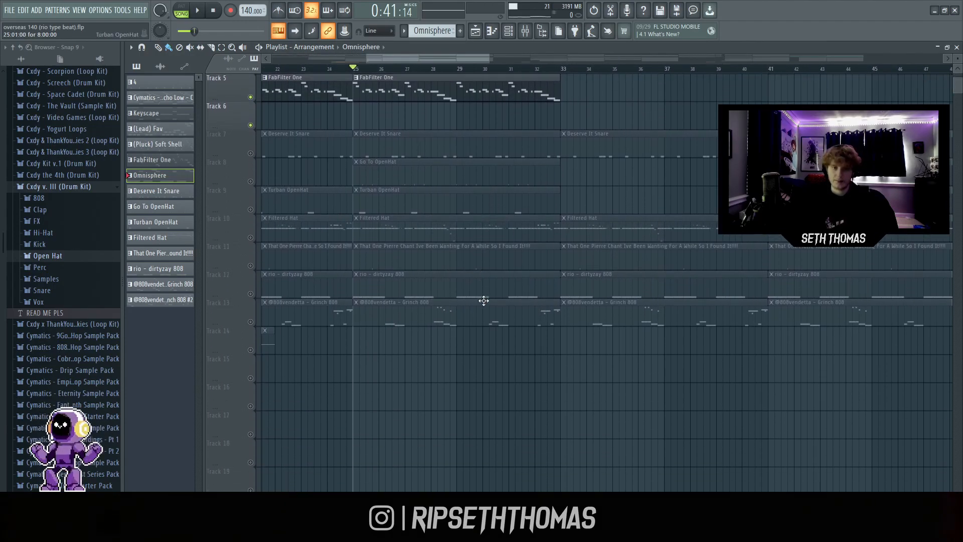
pyautogui.rightClick(250, 322)
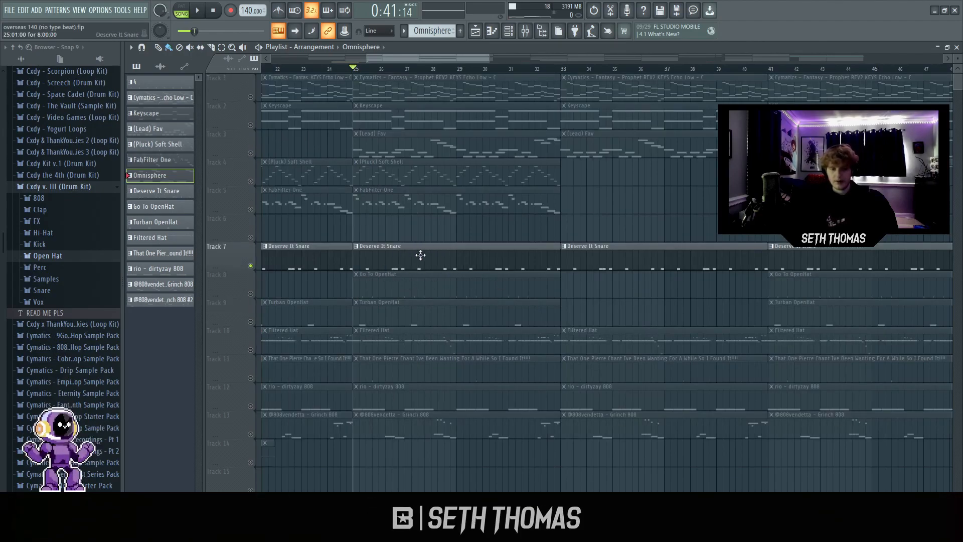
pyautogui.doubleClick(418, 256)
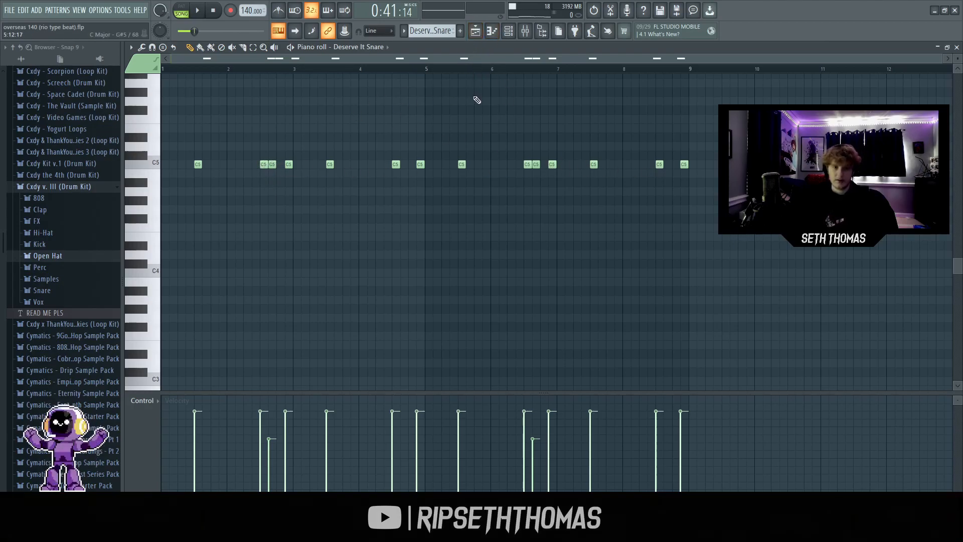
# Step: Play the Deserve It Snare pattern soloed, stop playback and return to the playlist
pyautogui.press('space')
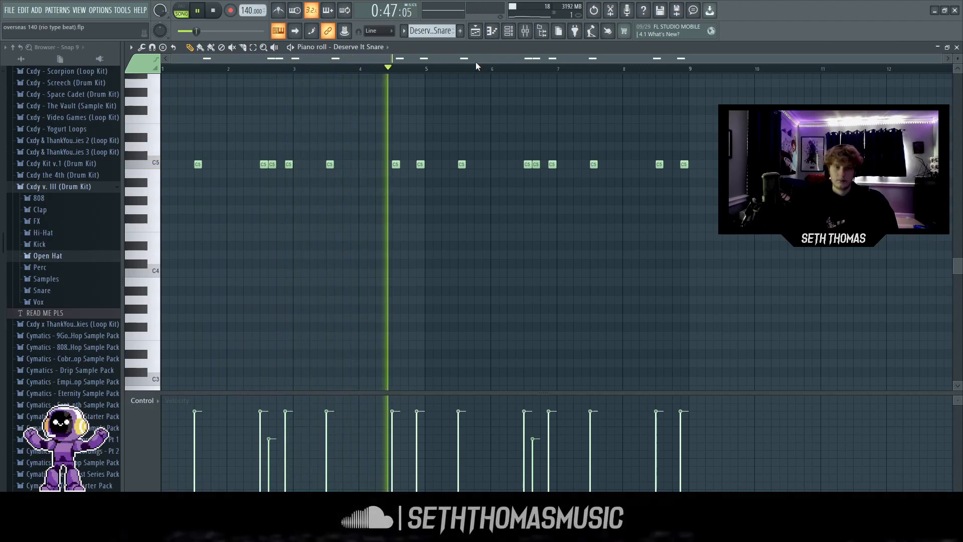
pyautogui.press('space')
pyautogui.click(477, 32)
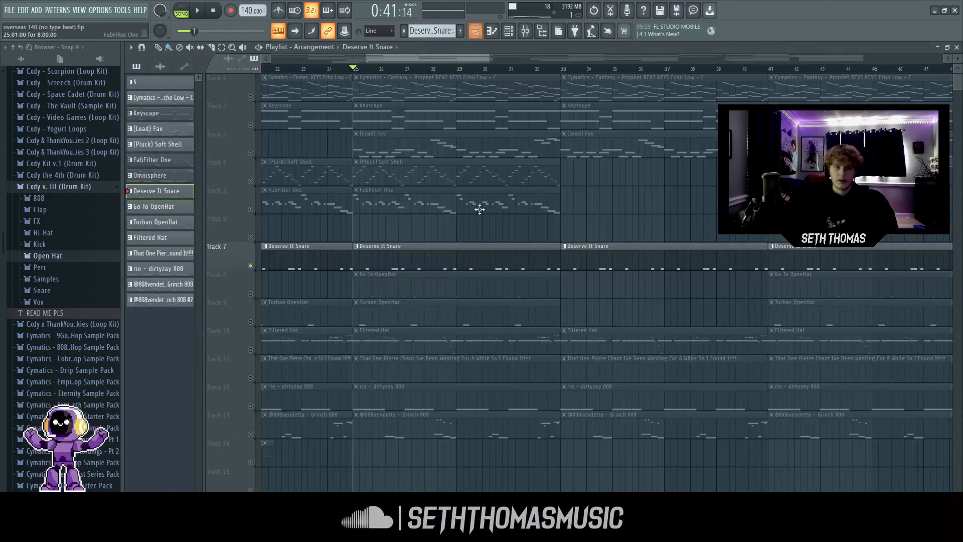
# Step: Unmute Tracks 8 and 9, check the Go To OpenHat notes in the piano roll and return to the playlist
pyautogui.scroll(-3, 308, 246)
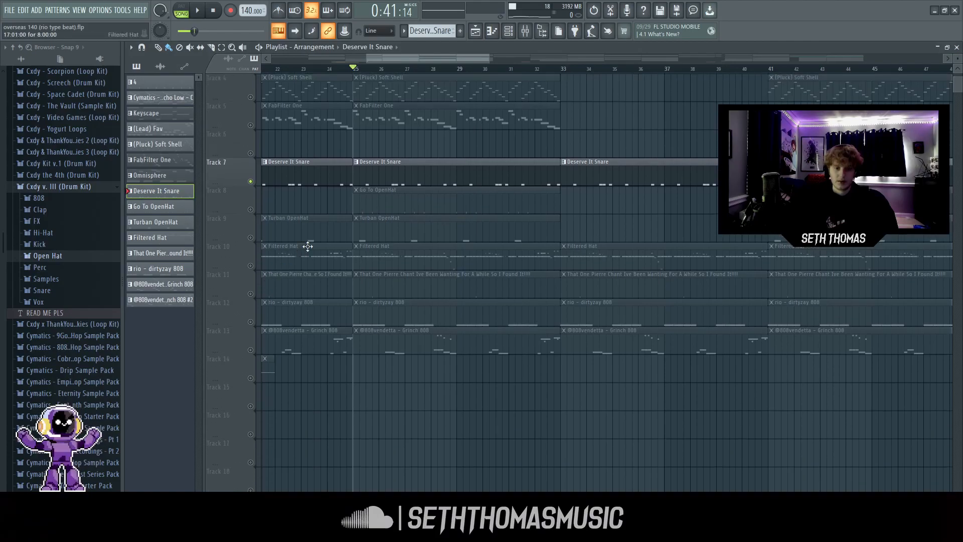
pyautogui.click(250, 211)
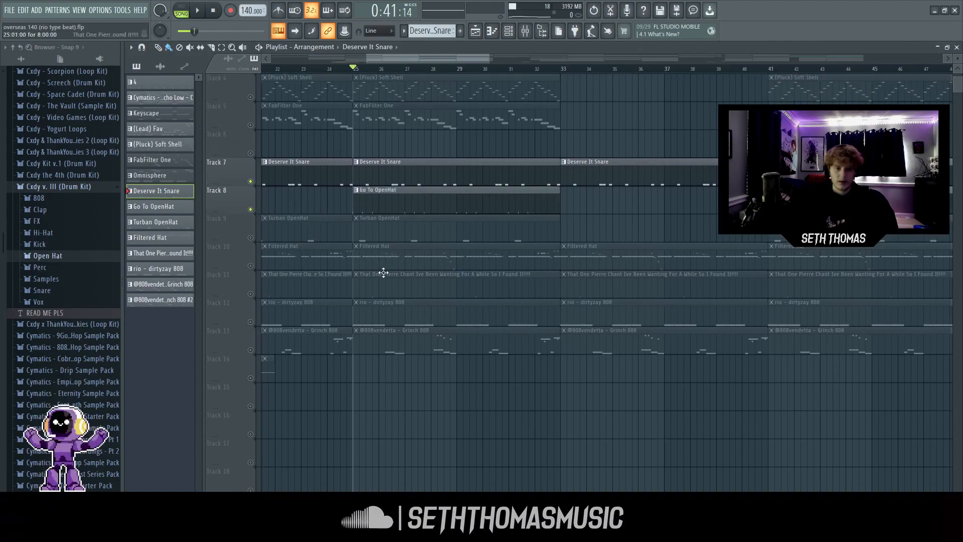
pyautogui.scroll(2, 383, 273)
pyautogui.click(251, 238)
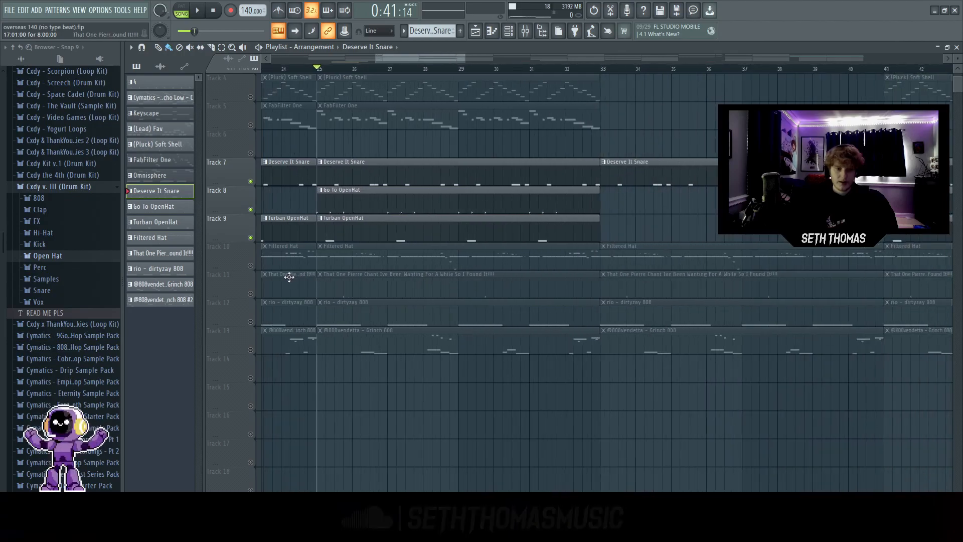
pyautogui.doubleClick(370, 210)
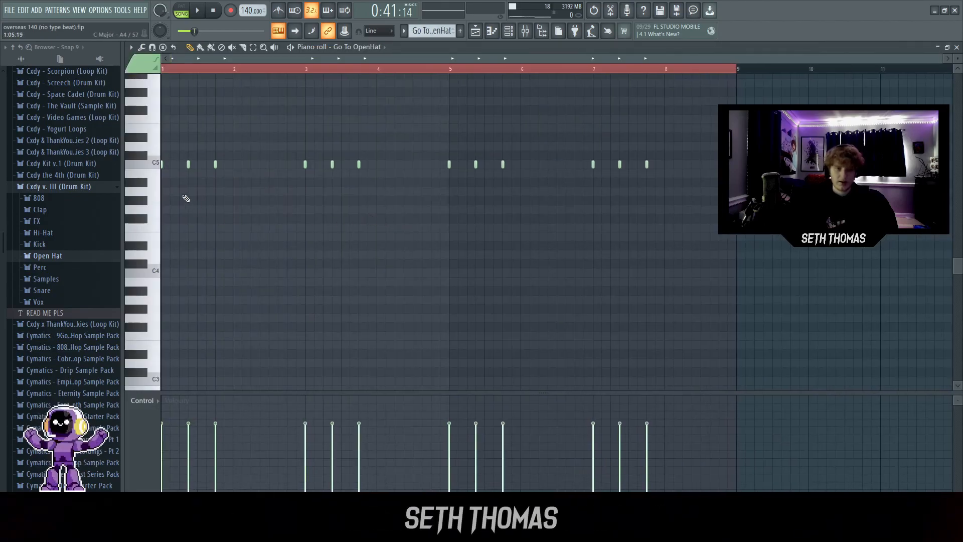
pyautogui.click(478, 34)
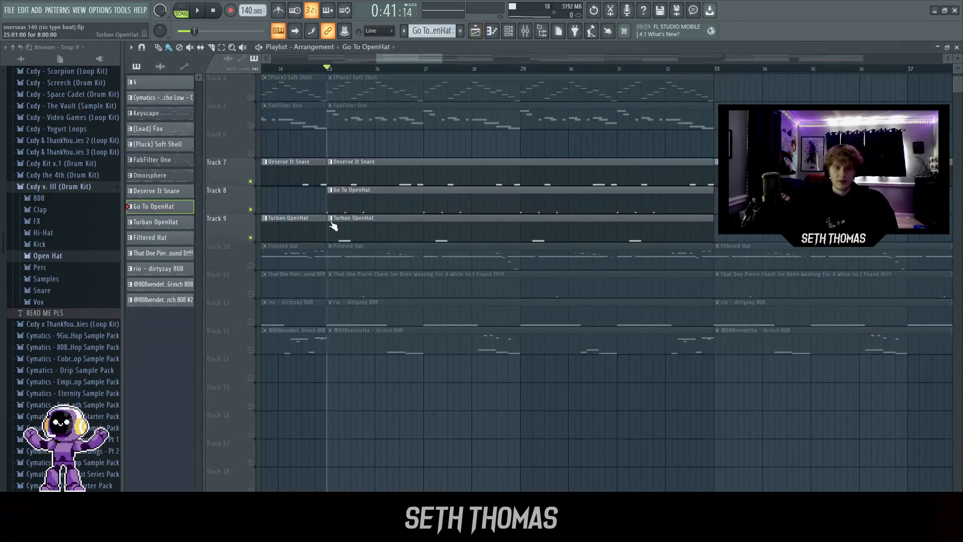
# Step: Leave only Tracks 7 and 8 audible, play the Go To OpenHat pattern from the piano roll and return to the playlist
pyautogui.rightClick(252, 210)
pyautogui.doubleClick(393, 209)
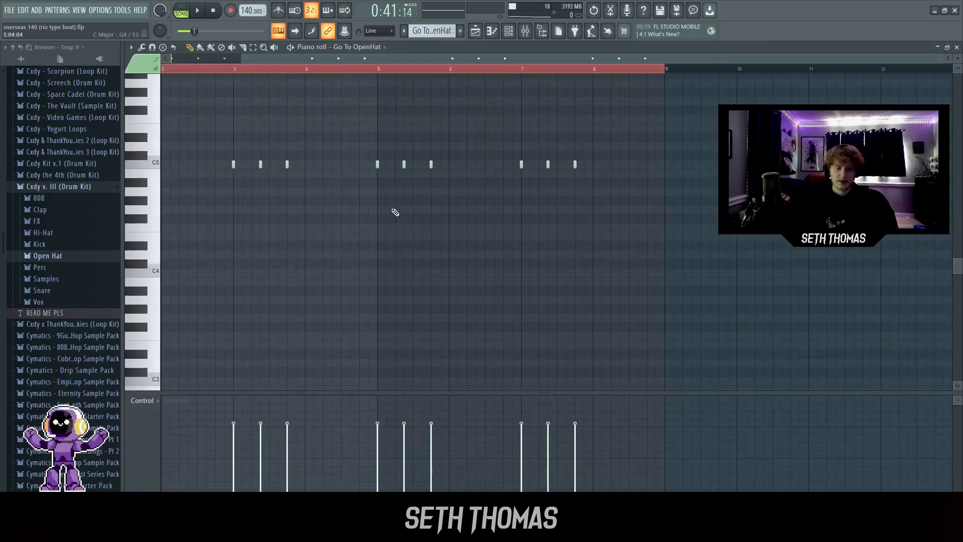
pyautogui.click(476, 33)
pyautogui.click(250, 182)
pyautogui.doubleClick(392, 209)
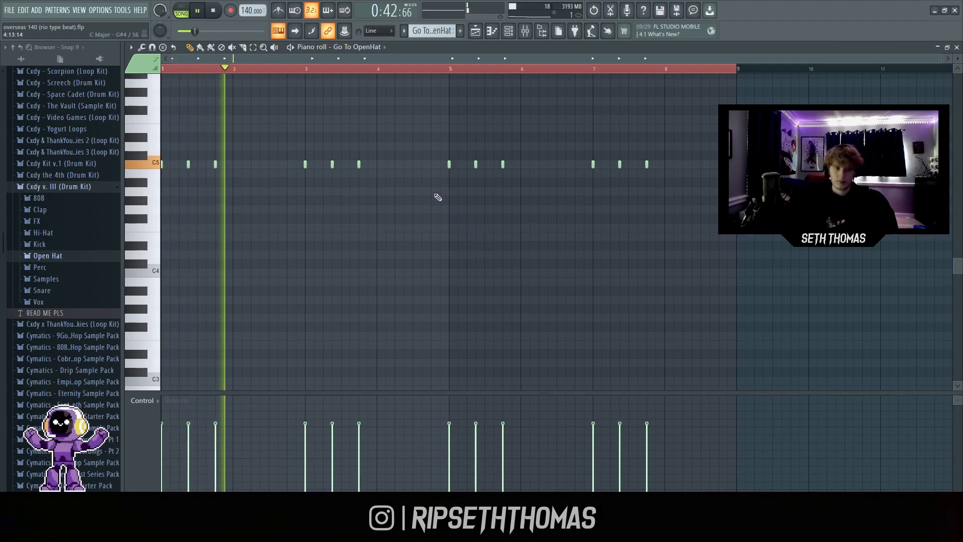
pyautogui.press('space')
pyautogui.click(475, 30)
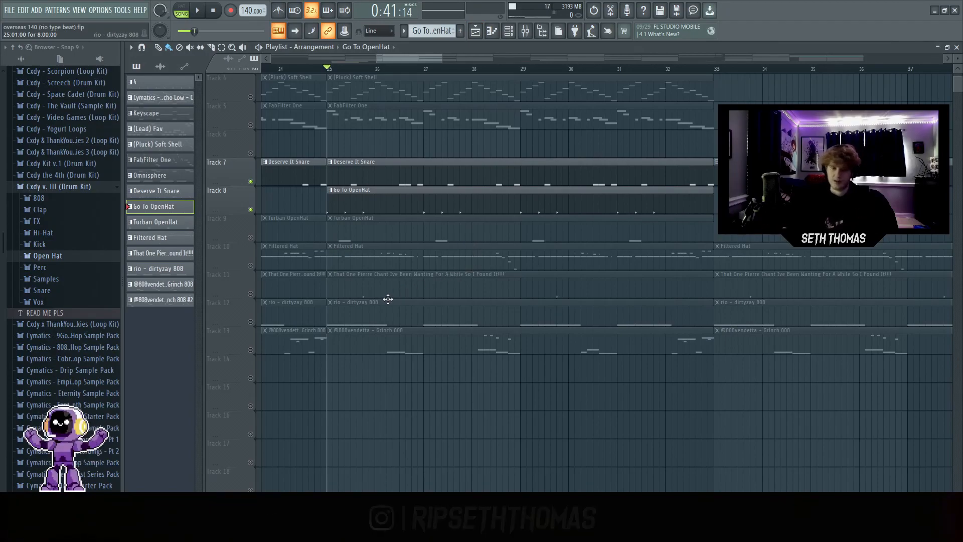
# Step: Check Track 9's Turban OpenHat notes in the piano roll and play Tracks 7 to 9 together from the playlist
pyautogui.doubleClick(387, 230)
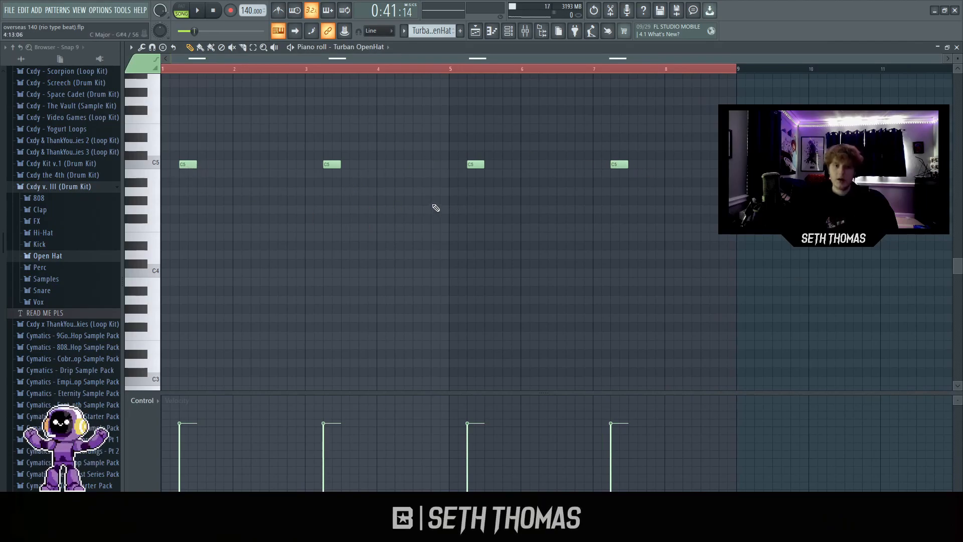
pyautogui.click(475, 32)
pyautogui.press('space')
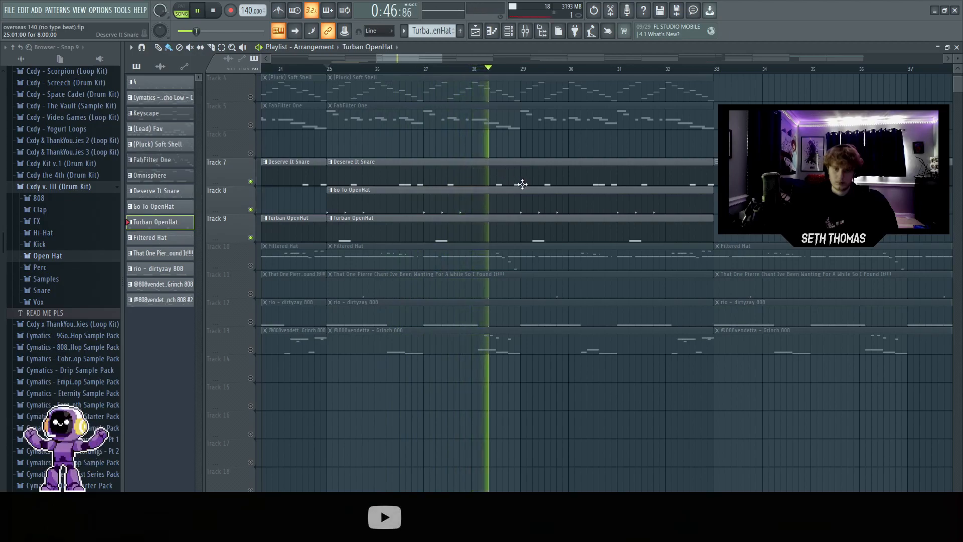
pyautogui.press('space')
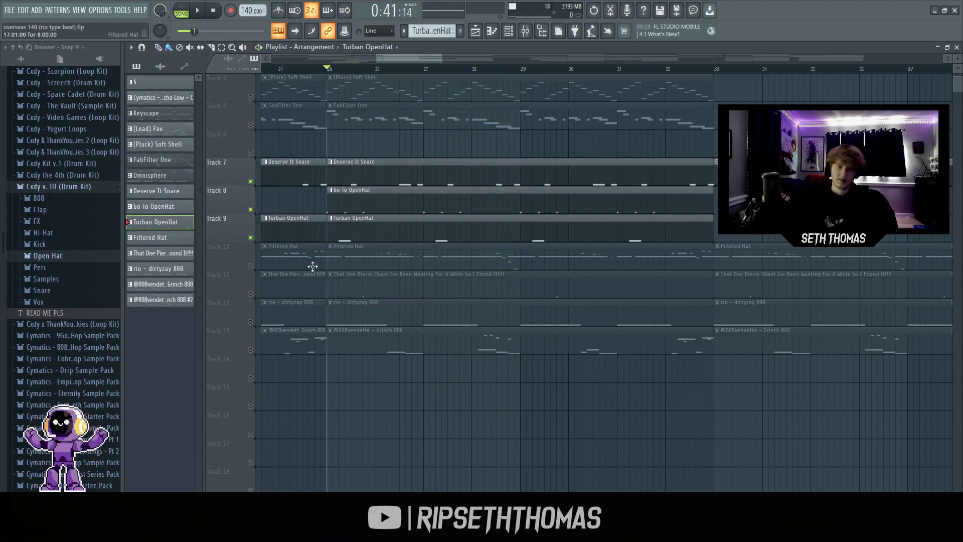
# Step: Examine the Turban OpenHat notes and the channel's volume envelope settings, then return to the playlist
pyautogui.doubleClick(377, 237)
pyautogui.scroll(3, 221, 188)
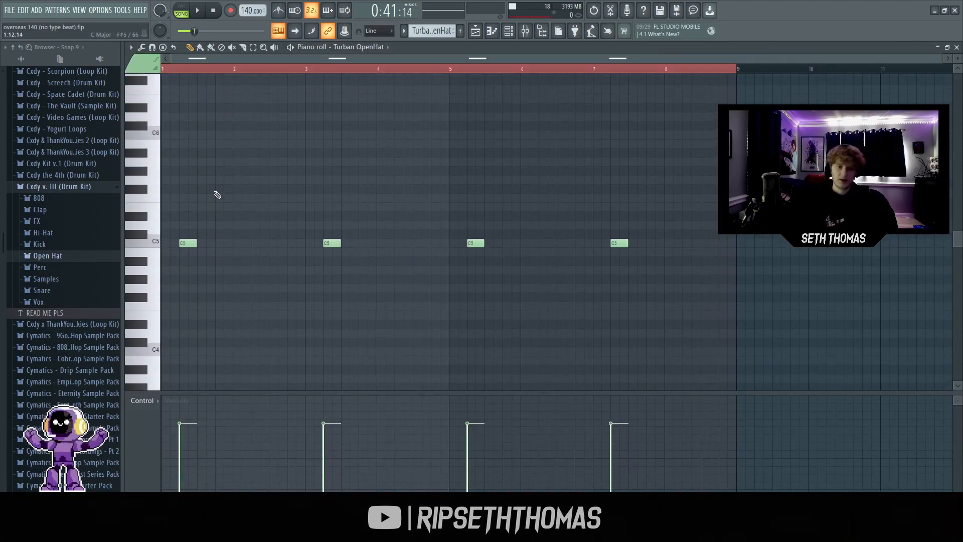
pyautogui.press('F6')
pyautogui.click(376, 348)
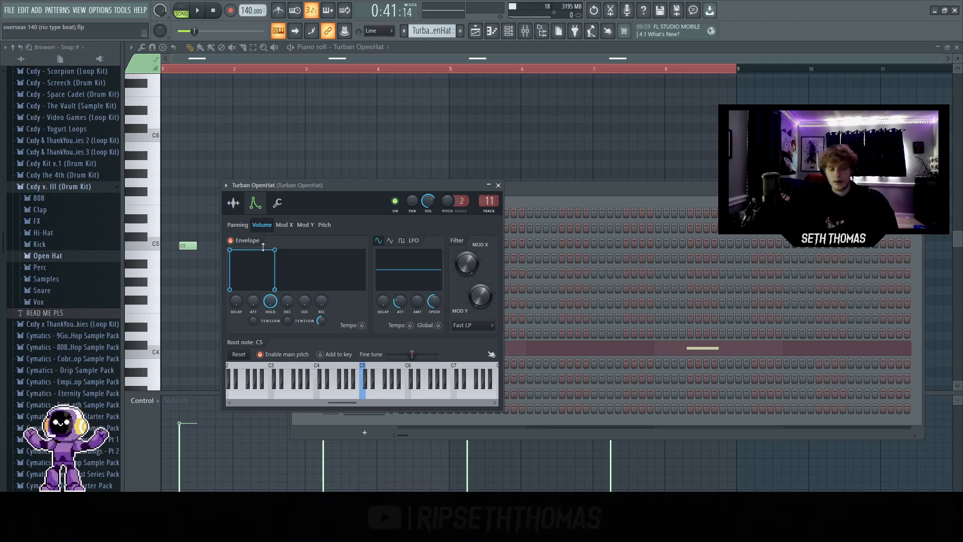
pyautogui.press('F5')
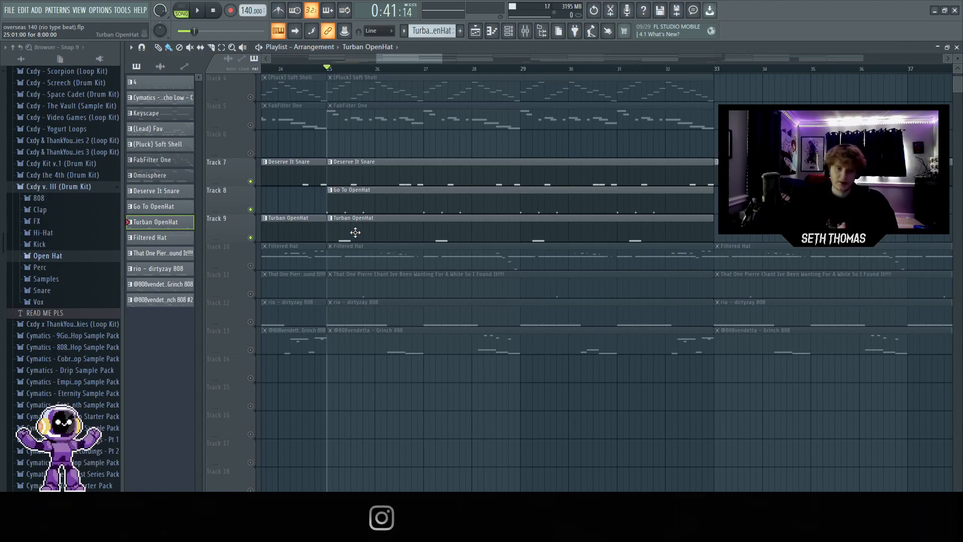
# Step: Unmute Track 10 and examine its Filtered Hat pattern in the piano roll
pyautogui.click(251, 266)
pyautogui.doubleClick(368, 254)
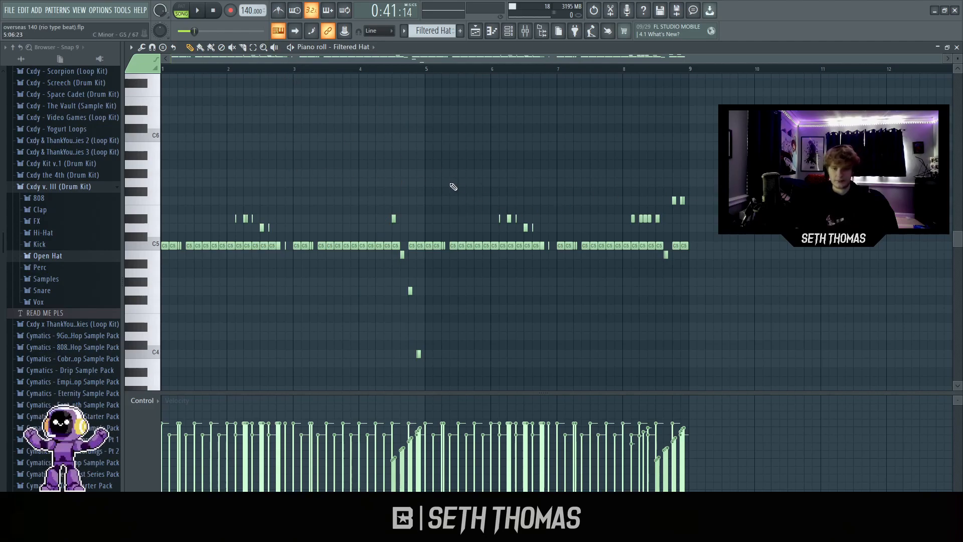
pyautogui.scroll(-2, 323, 207)
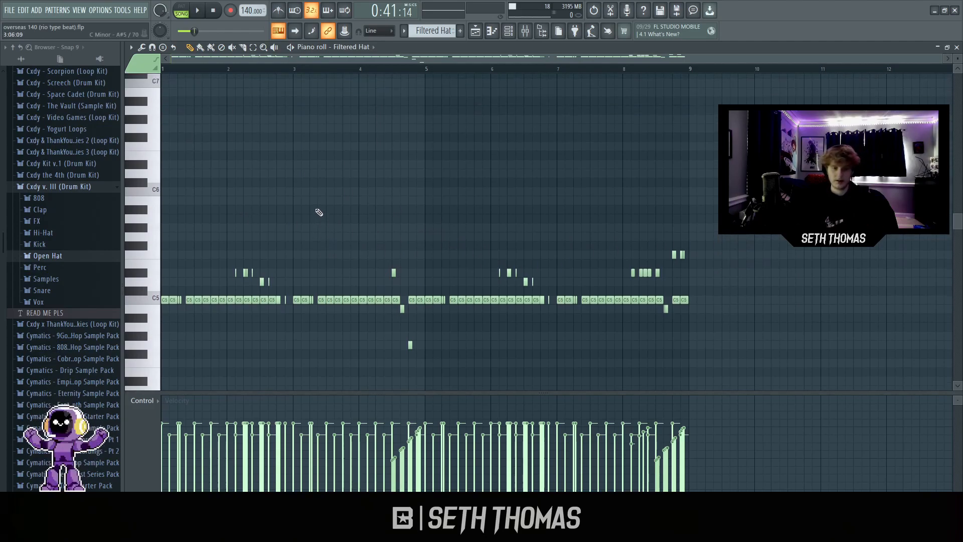
# Step: Examine the Filtered Hat notes in the piano roll, play Tracks 7 to 10 together and return to the playlist
pyautogui.scroll(2, 208, 214)
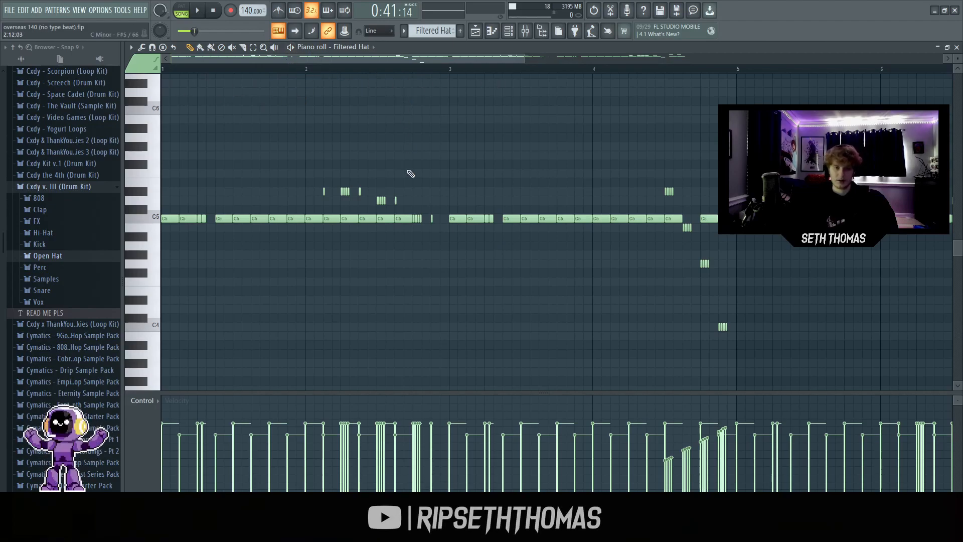
pyautogui.scroll(-3, 351, 179)
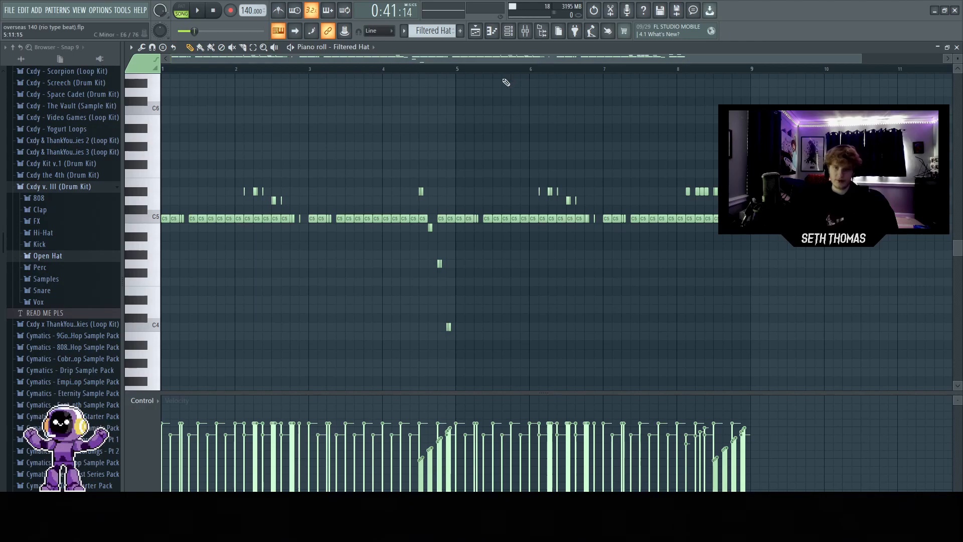
pyautogui.scroll(1, 172, 230)
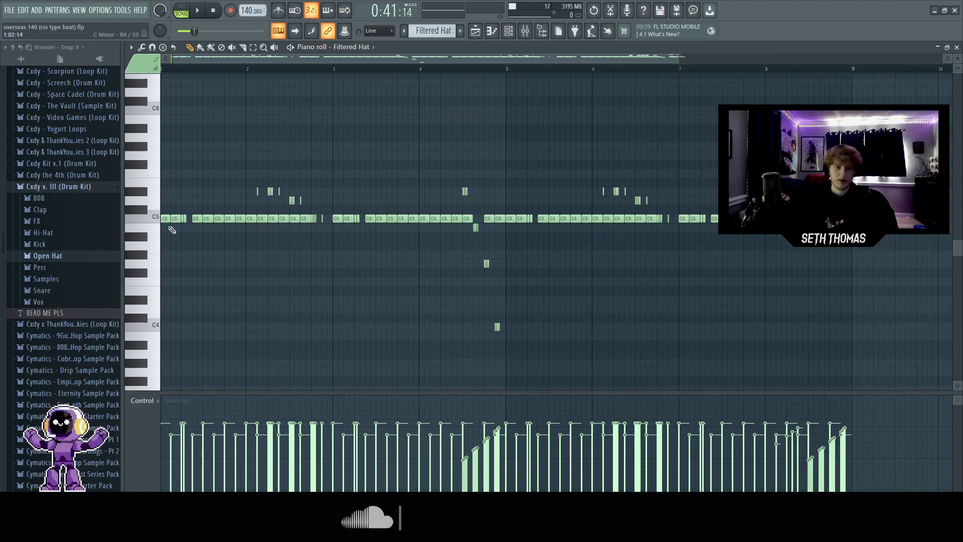
pyautogui.press('F5')
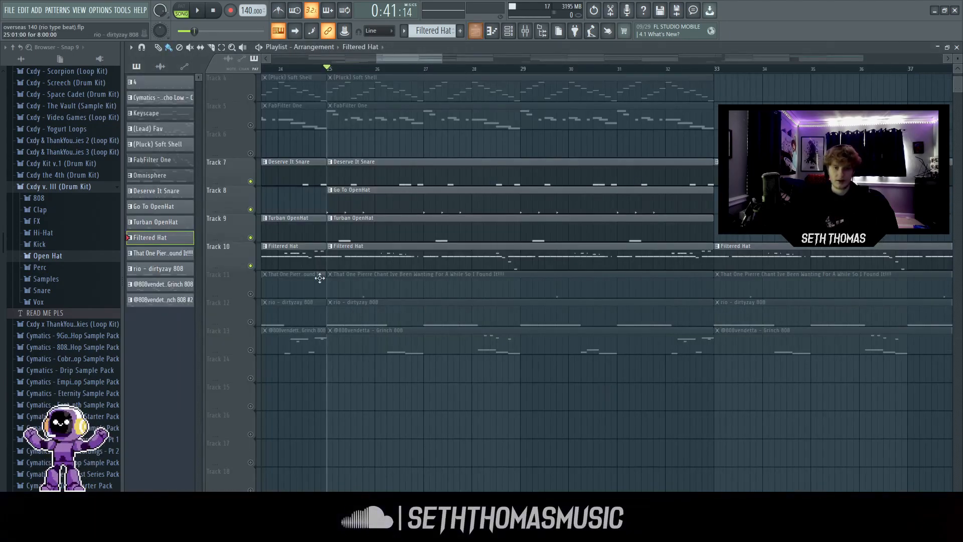
pyautogui.press('F7')
pyautogui.press('space')
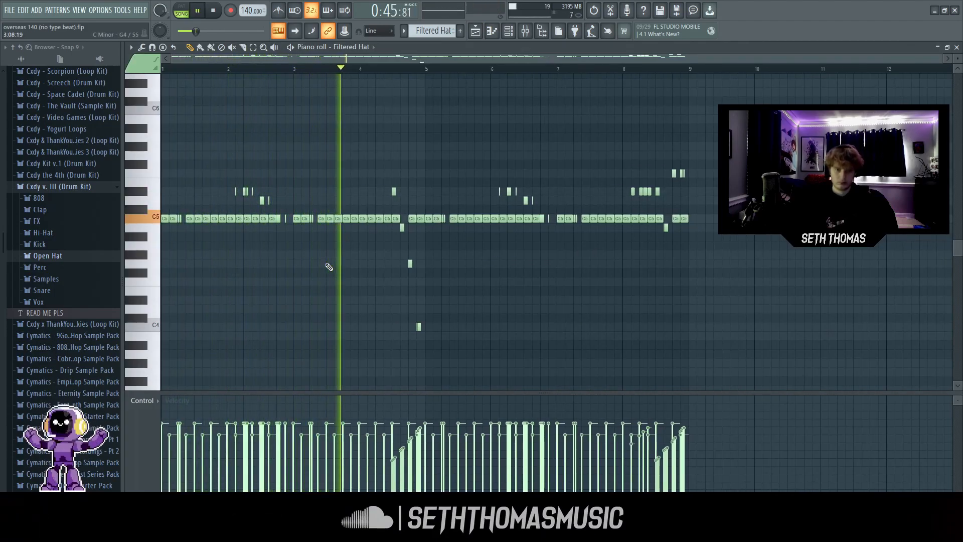
pyautogui.press('space')
pyautogui.press('F5')
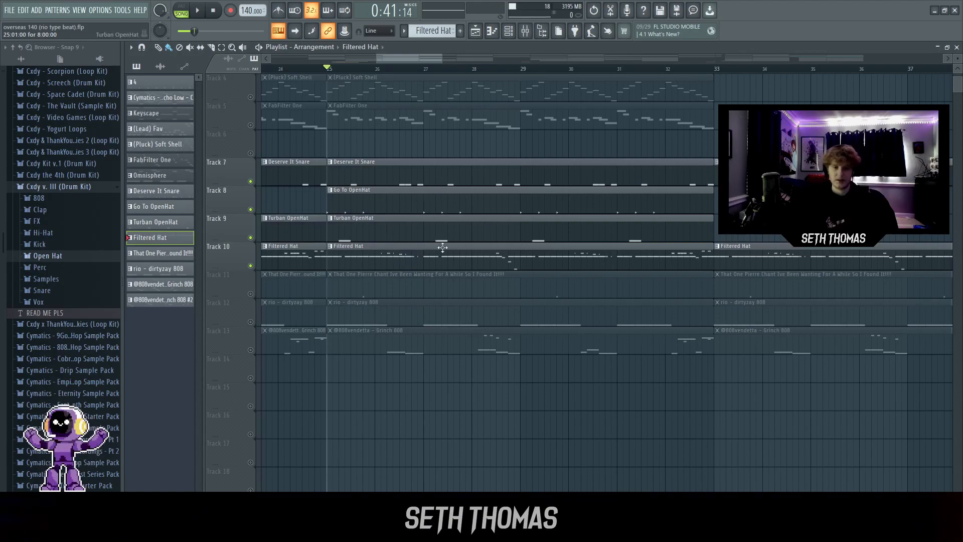
# Step: Unmute Track 11 with the That One Pierre Chant pattern in the playlist
pyautogui.scroll(3, 389, 274)
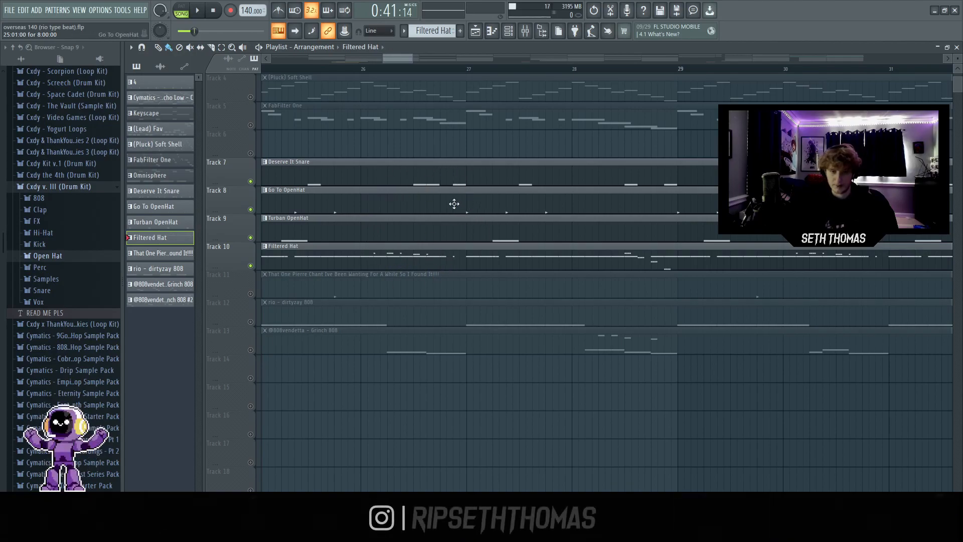
pyautogui.hscroll(-2, 432, 181)
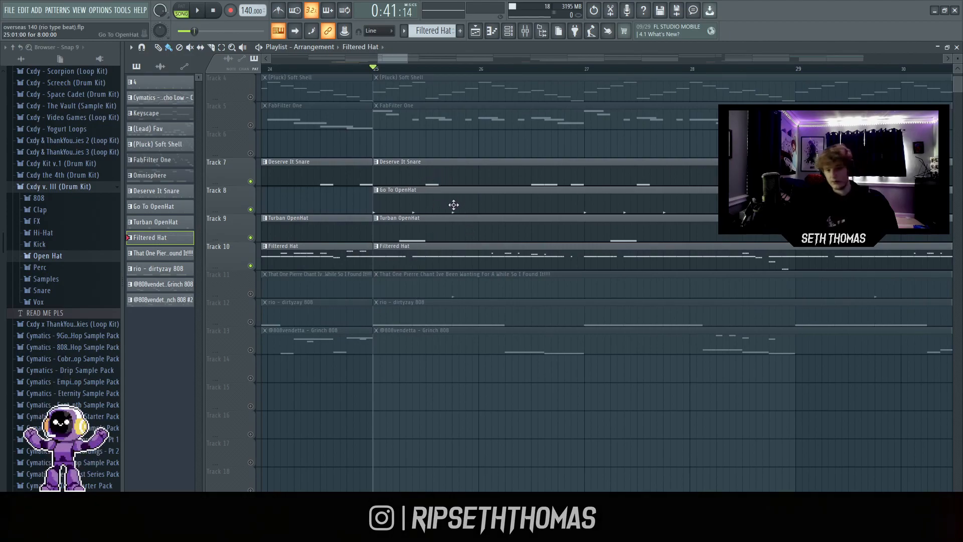
pyautogui.scroll(-3, 476, 224)
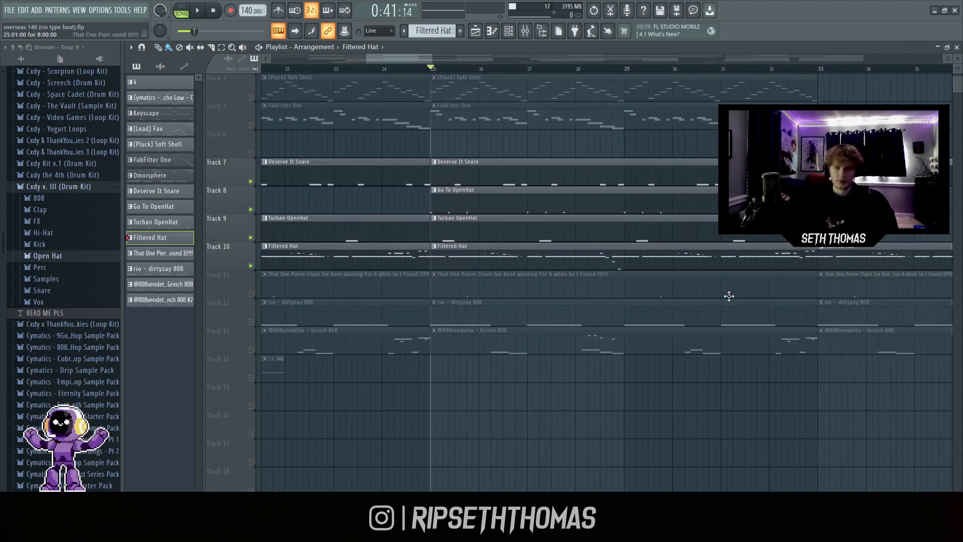
pyautogui.scroll(-2, 644, 281)
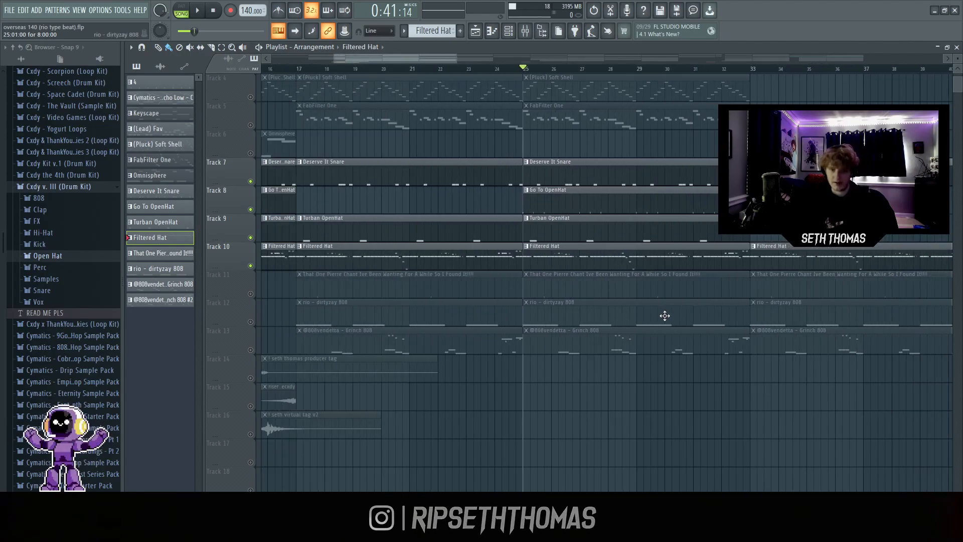
pyautogui.scroll(2, 662, 316)
pyautogui.click(251, 294)
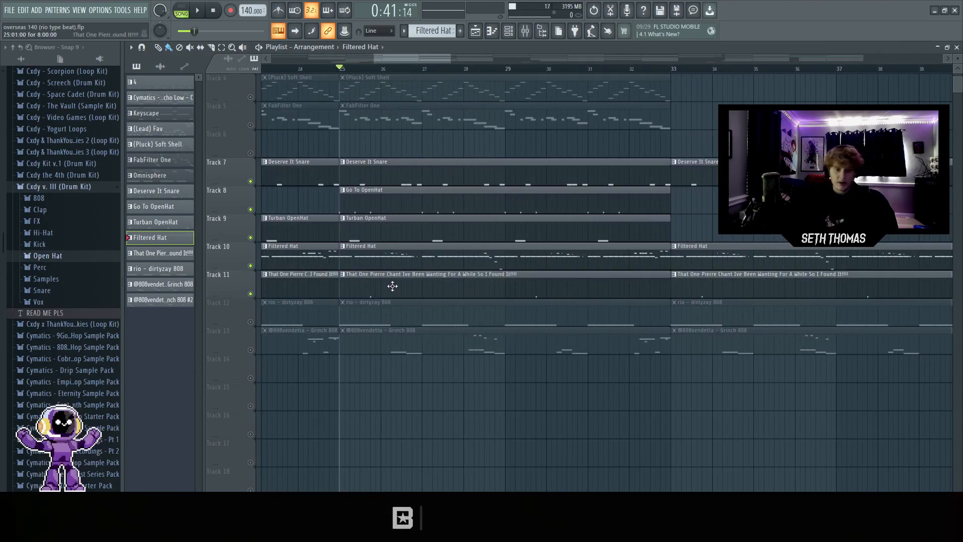
pyautogui.scroll(2, 395, 294)
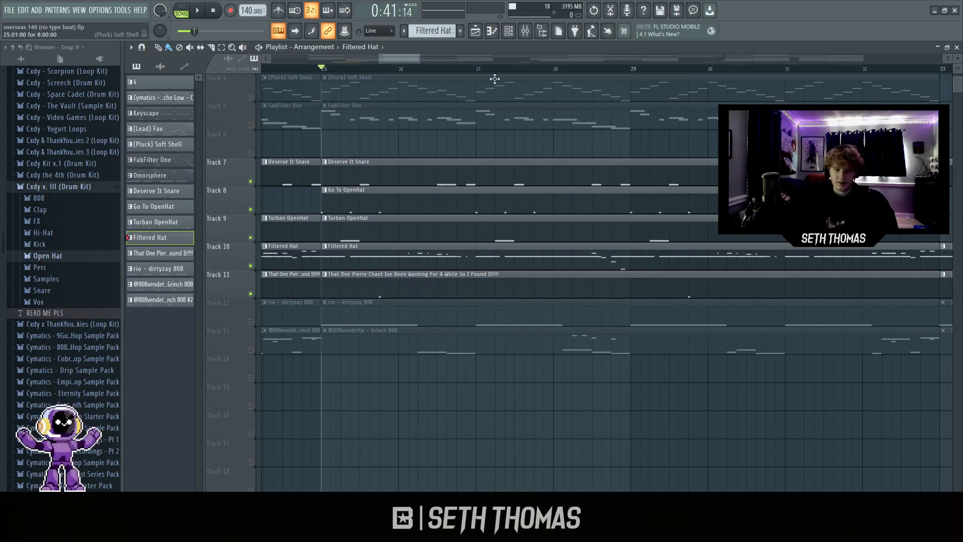
# Step: Check the mixer and the channel rack, then play Tracks 7 to 11 together from the playlist
pyautogui.press('F9')
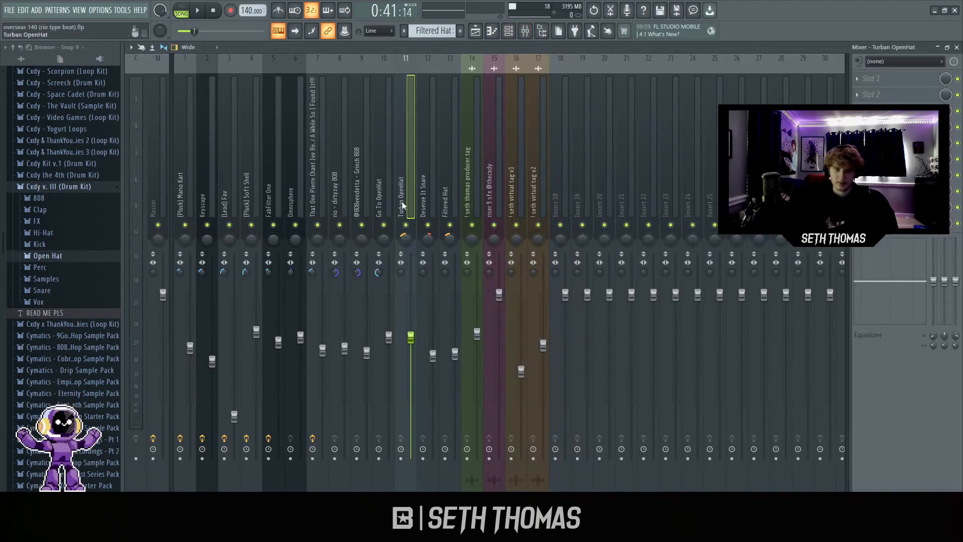
pyautogui.press('F9')
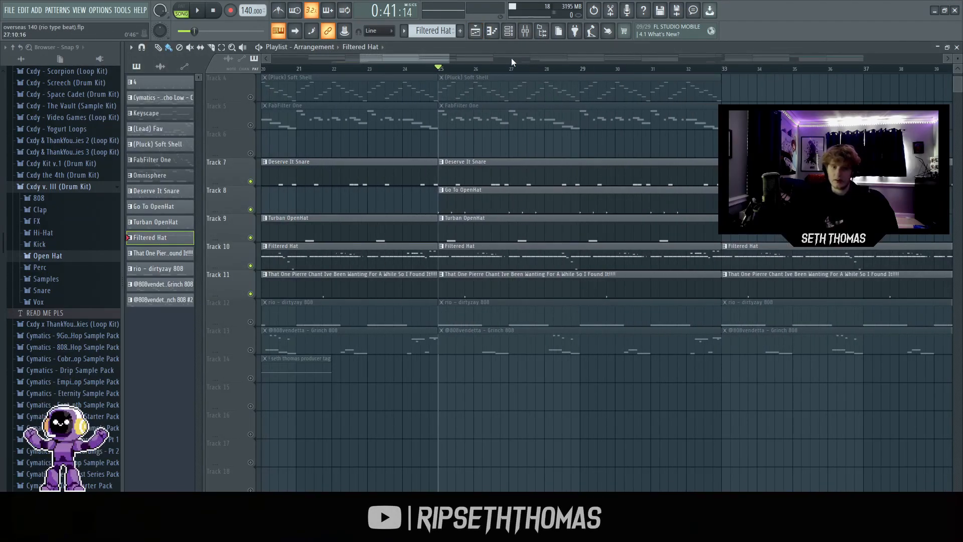
pyautogui.scroll(-2, 518, 178)
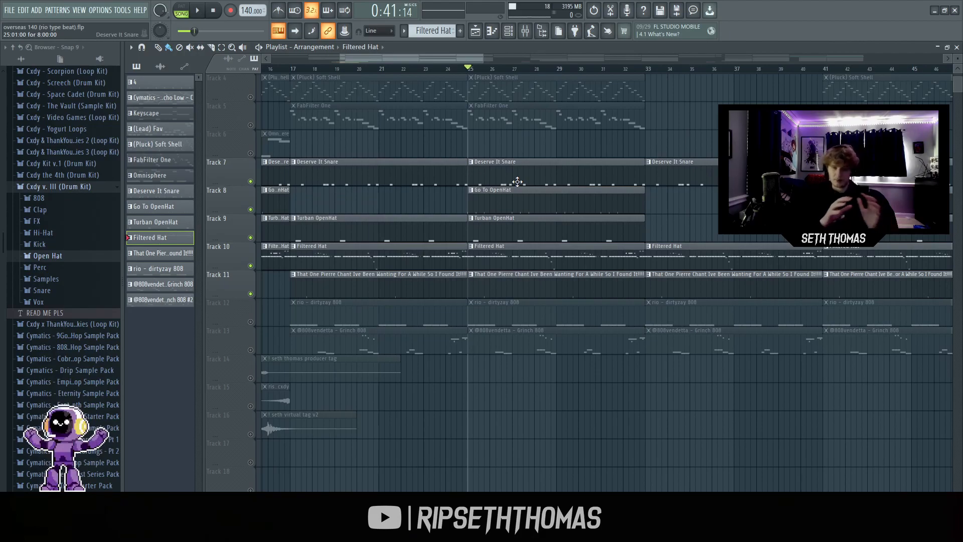
pyautogui.scroll(3, 507, 226)
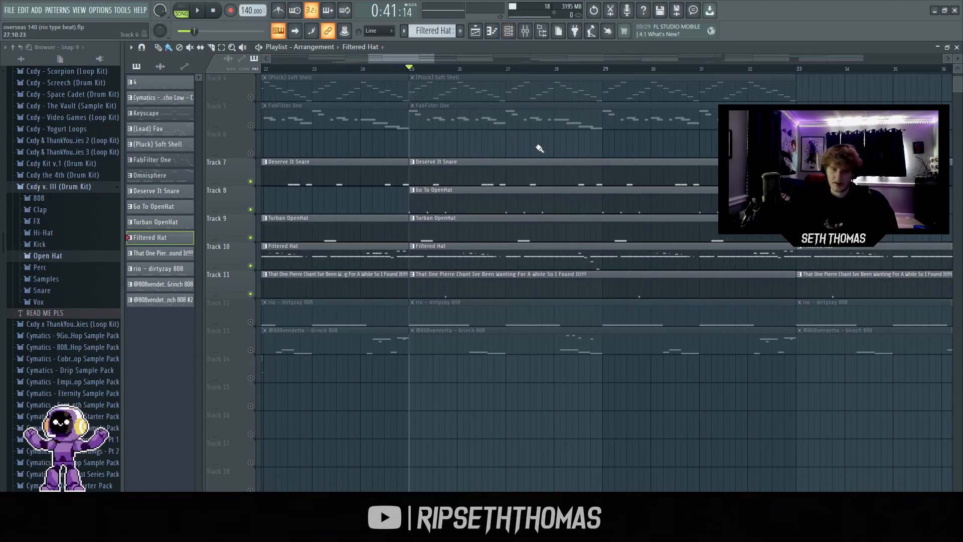
pyautogui.press('F6')
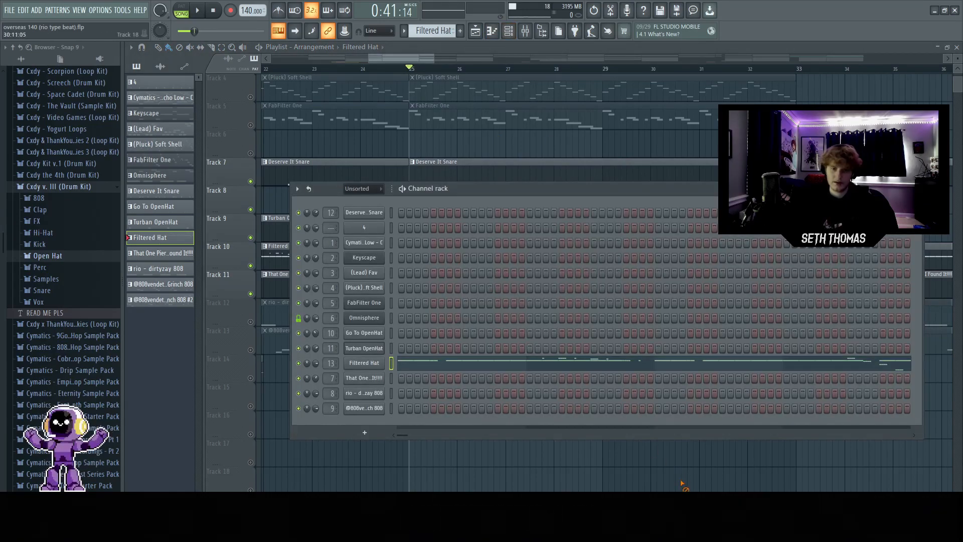
pyautogui.press('F6')
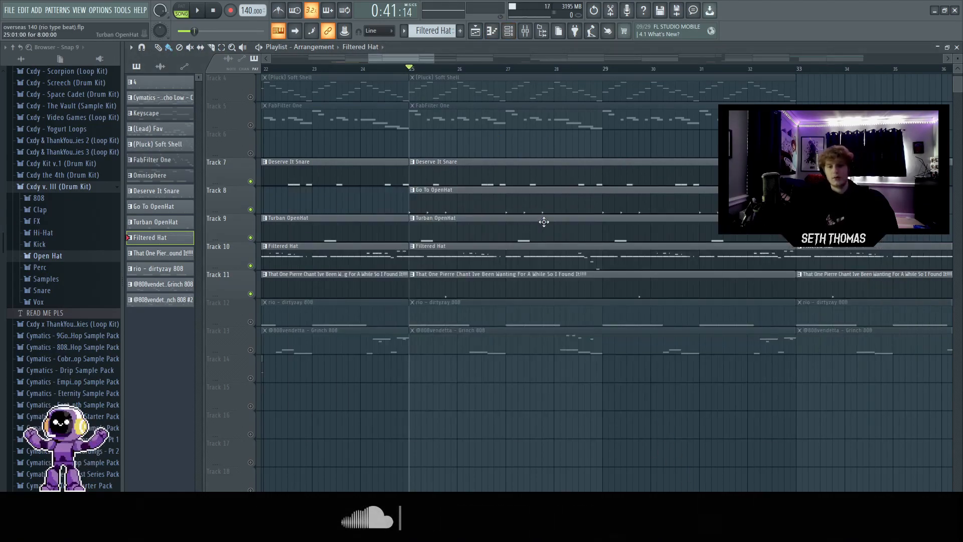
pyautogui.press('space')
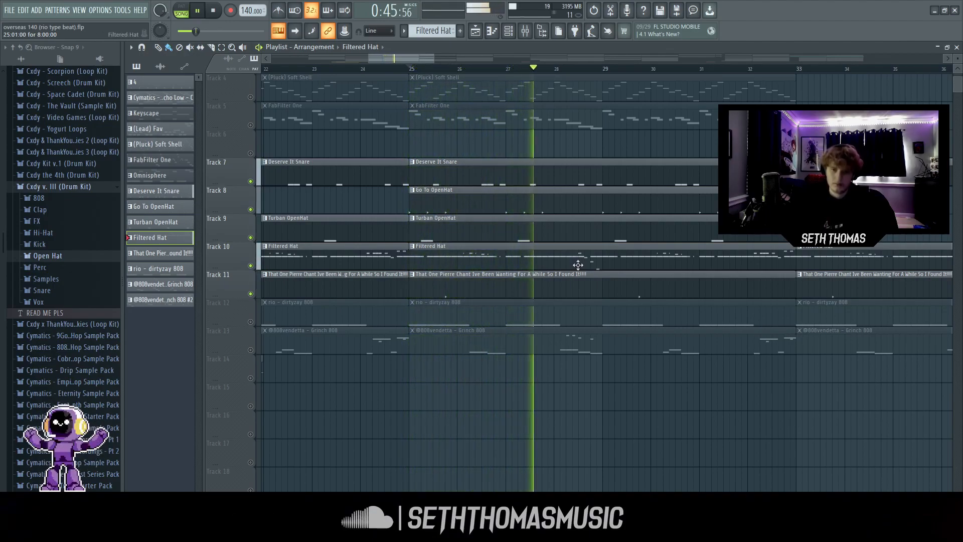
pyautogui.press('space')
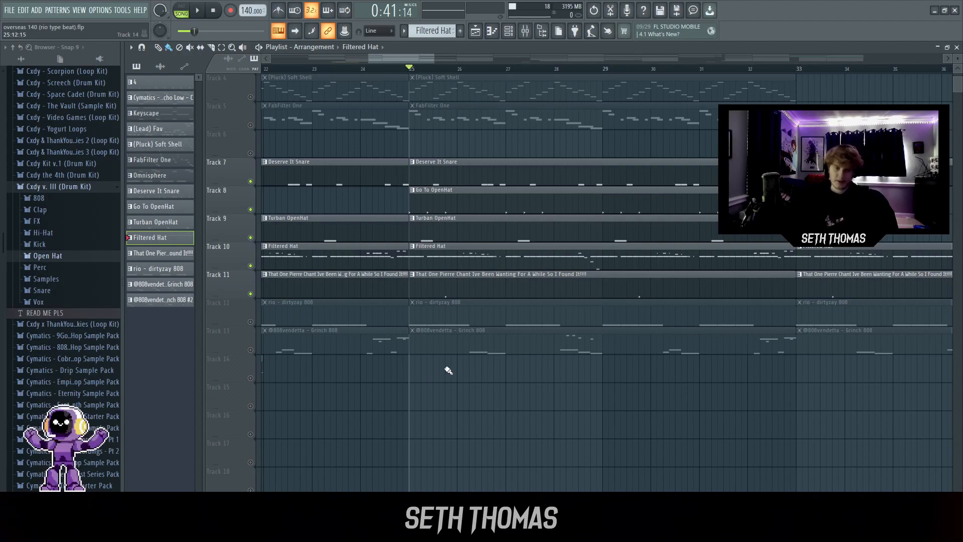
# Step: Solo Track 12 and unmute Track 13 so that only the two 808 tracks are audible
pyautogui.scroll(-2, 451, 373)
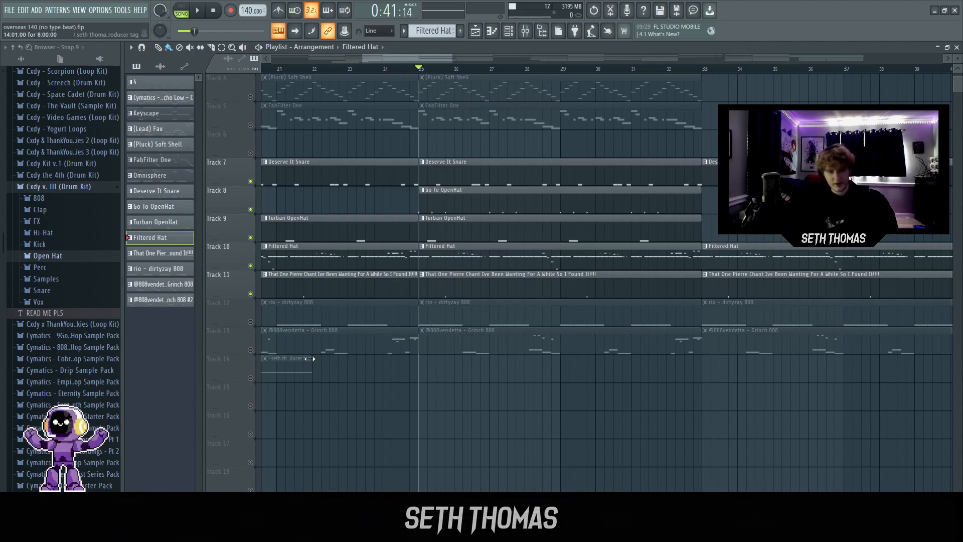
pyautogui.scroll(-3, 470, 365)
pyautogui.scroll(3, 633, 351)
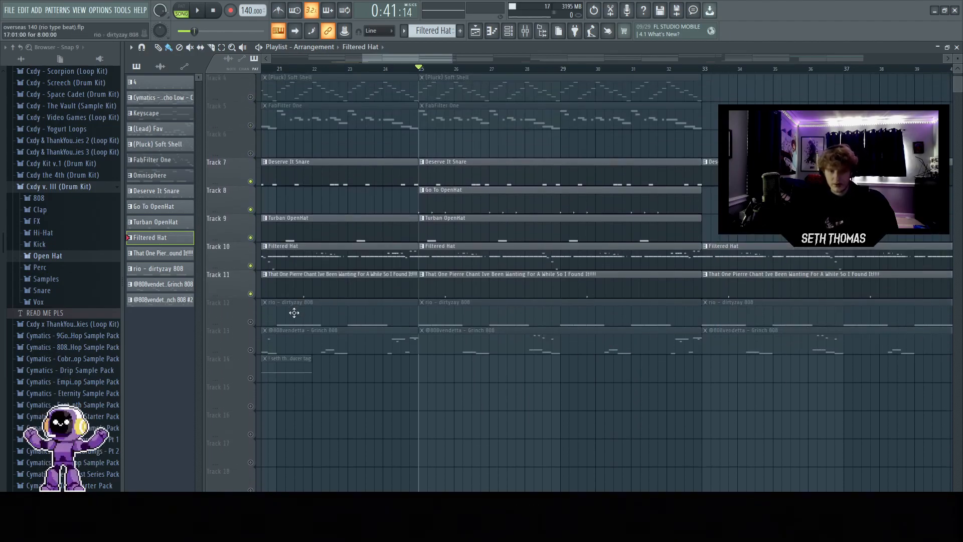
pyautogui.rightClick(250, 321)
pyautogui.click(250, 350)
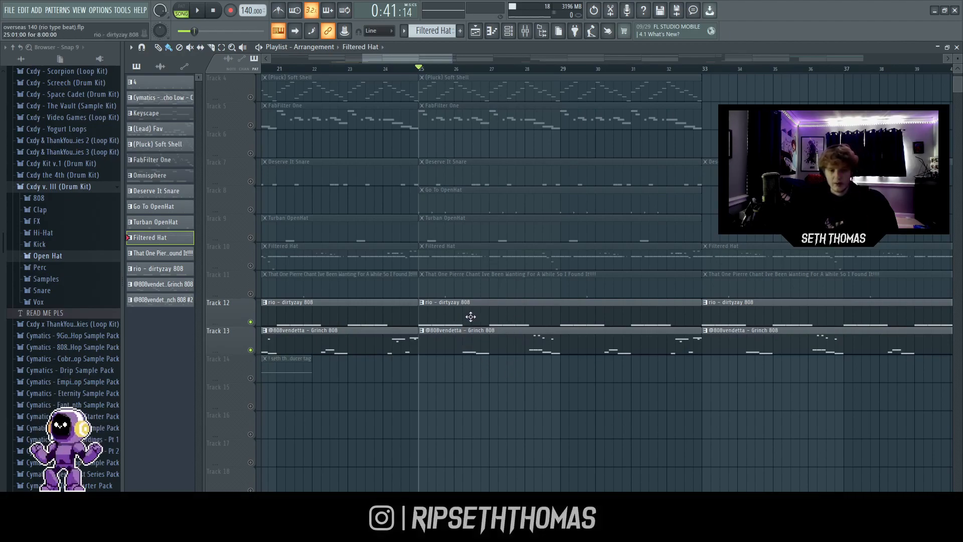
# Step: Examine Track 12's rio - dirtyzay 808 notes in the piano roll and open its channel settings
pyautogui.doubleClick(510, 325)
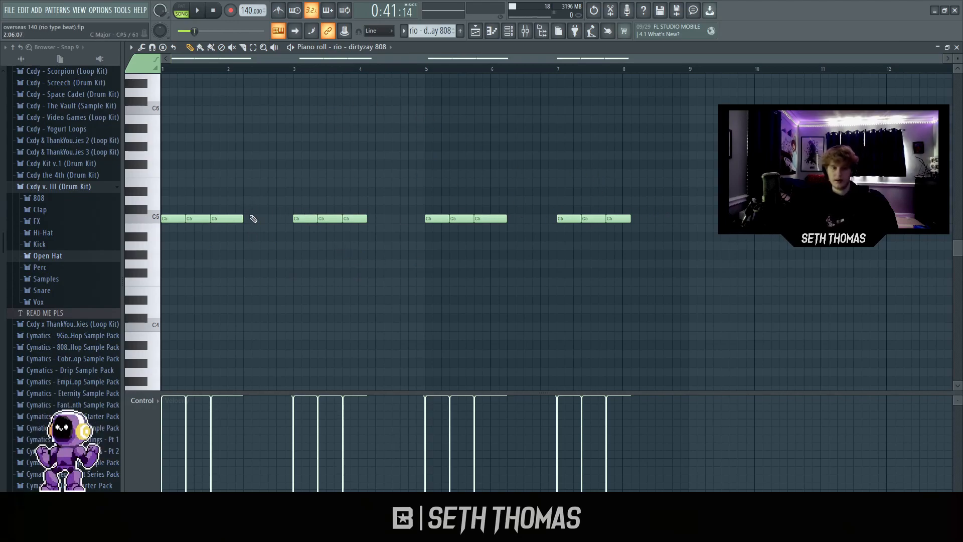
pyautogui.click(509, 30)
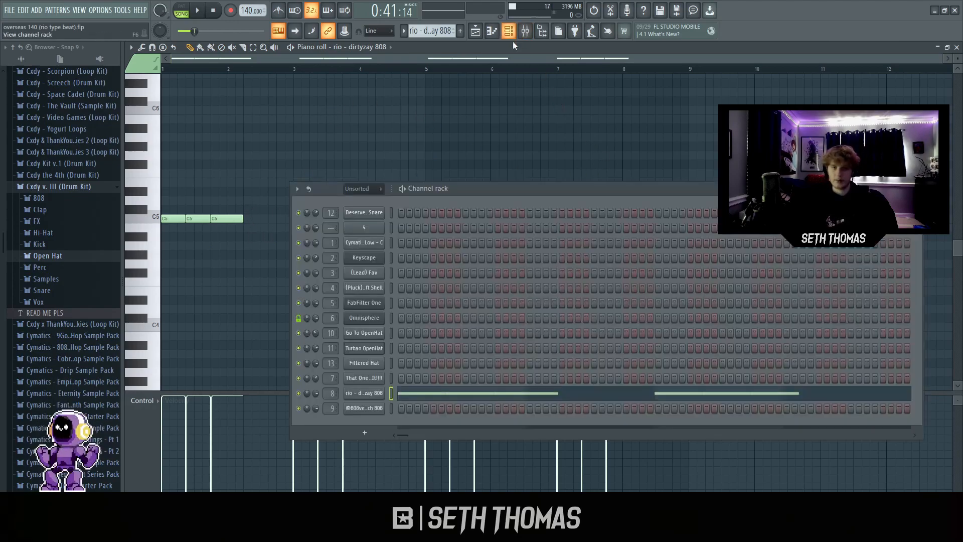
pyautogui.click(370, 397)
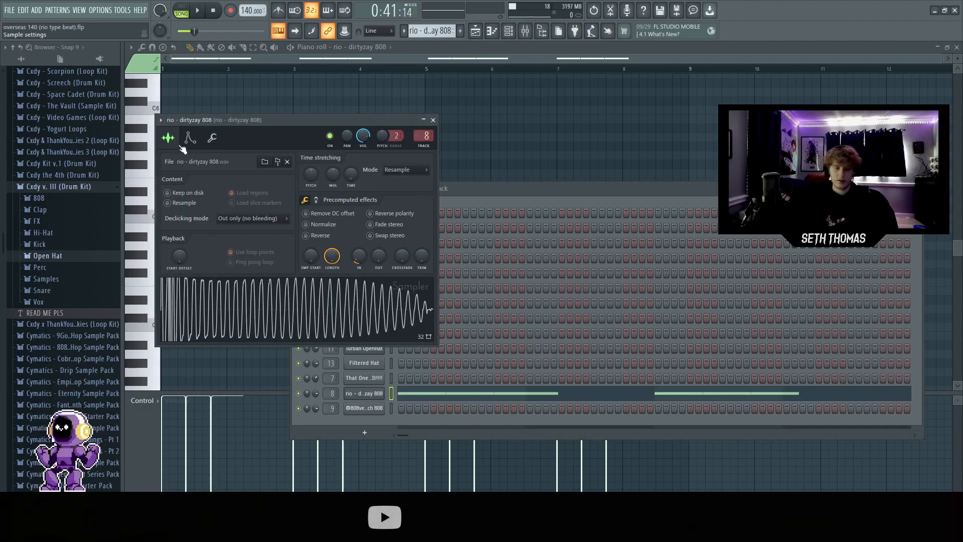
# Step: Go through the rio - dirtyzay 808 channel's volume envelope and cut group settings, then close them
pyautogui.click(212, 137)
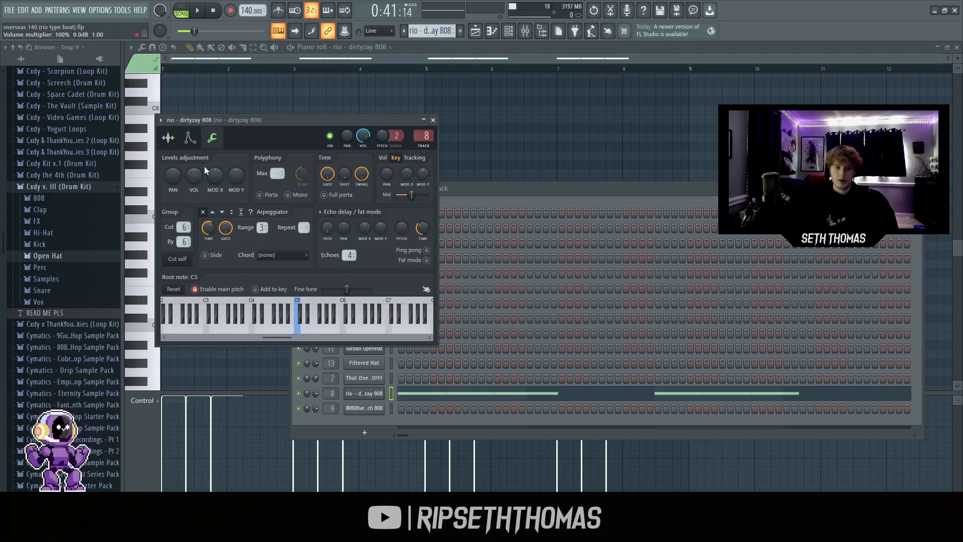
pyautogui.click(189, 137)
pyautogui.moveTo(186, 235); pyautogui.dragTo(207, 208)
pyautogui.moveTo(222, 238); pyautogui.dragTo(258, 255)
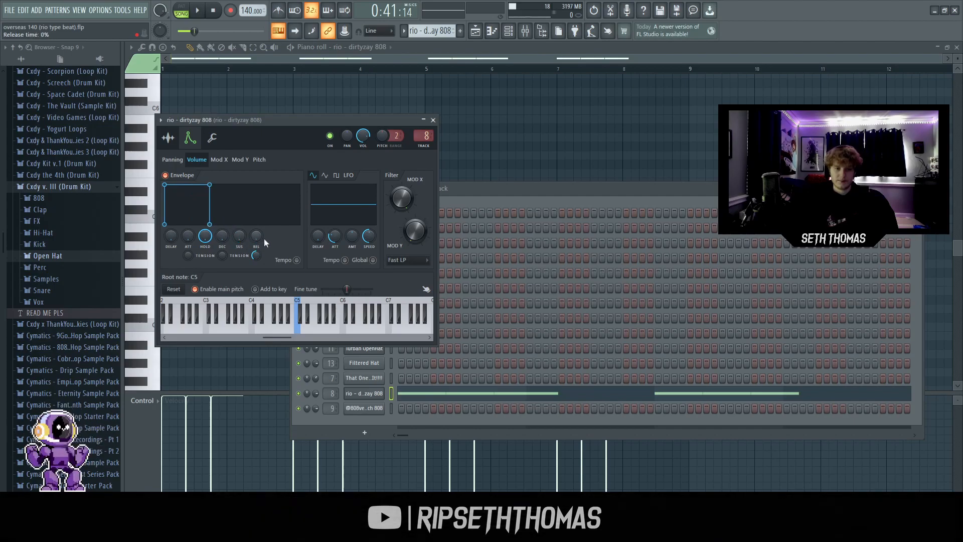
pyautogui.click(217, 137)
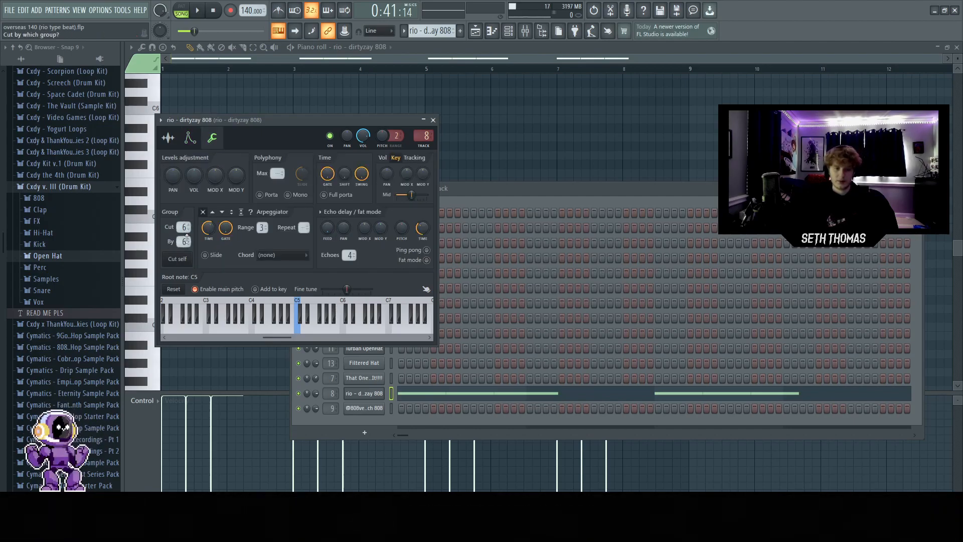
pyautogui.click(516, 155)
pyautogui.click(509, 31)
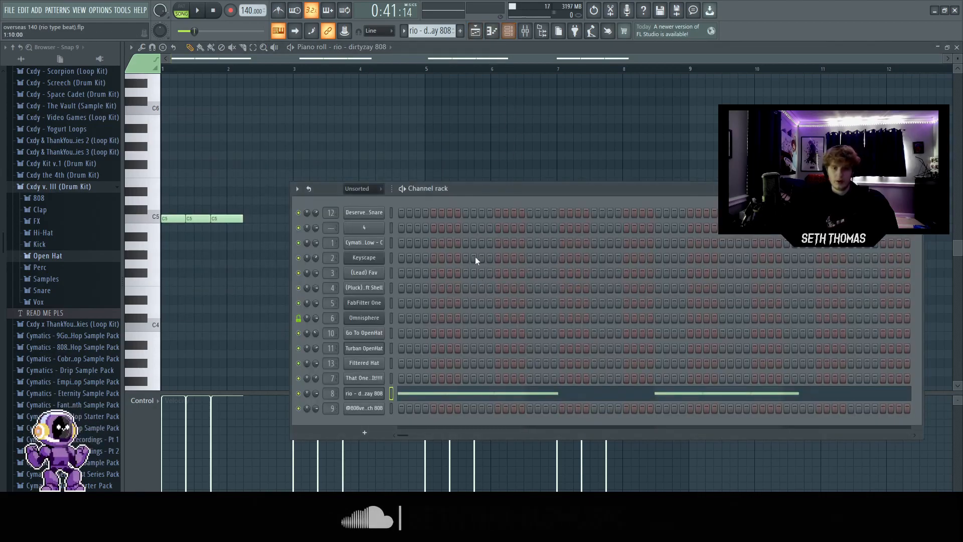
# Step: Select Track 13's Grinch 808 pattern, check its channel's volume envelope and cut group settings, and return to the playlist
pyautogui.press('F5')
pyautogui.click(459, 351)
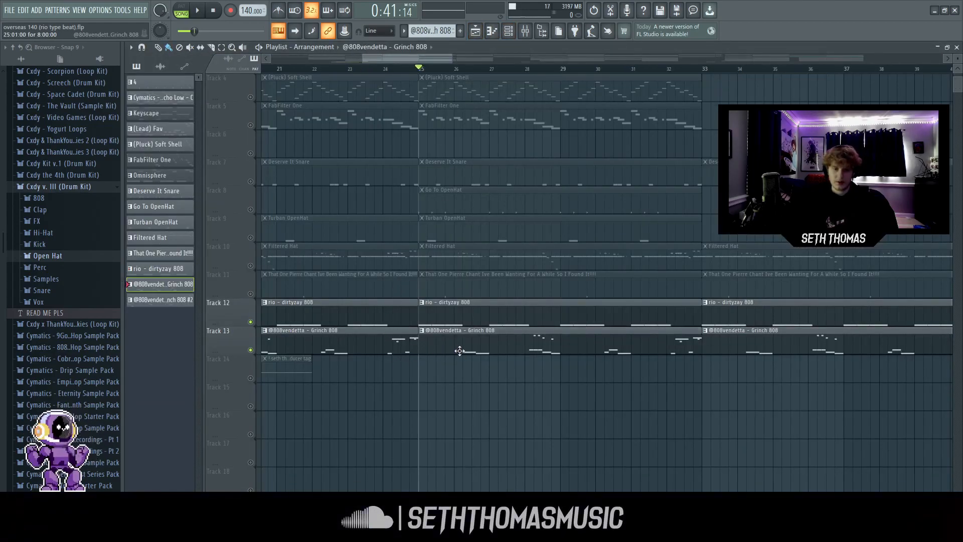
pyautogui.press('F6')
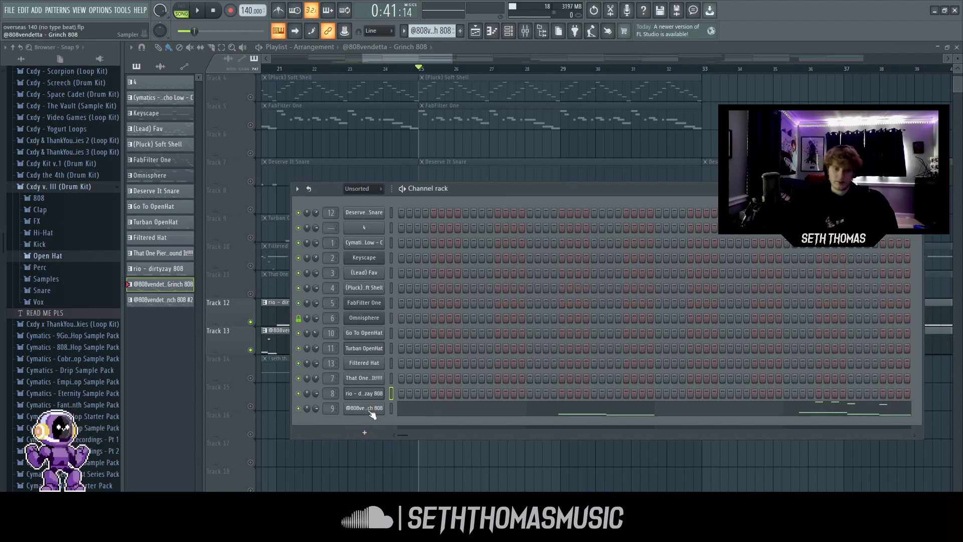
pyautogui.click(367, 408)
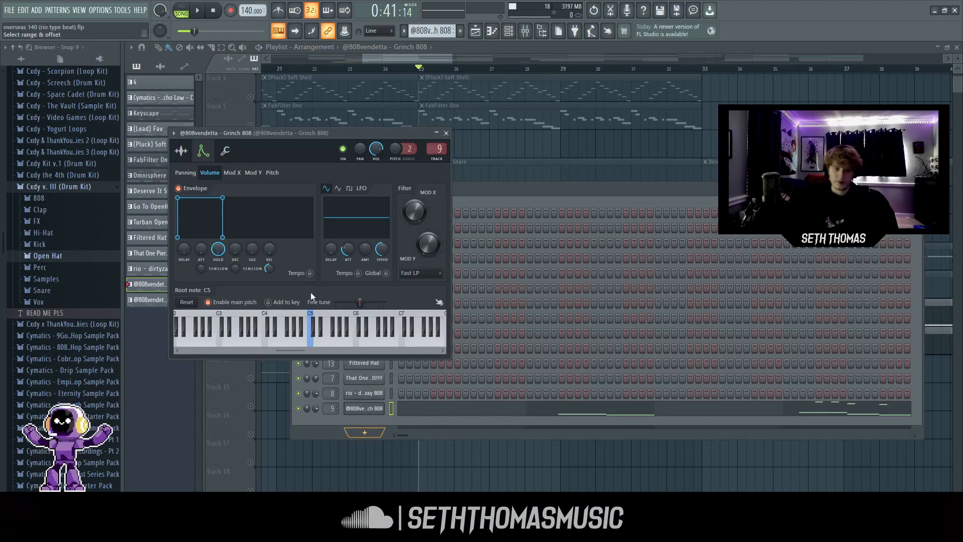
pyautogui.click(230, 149)
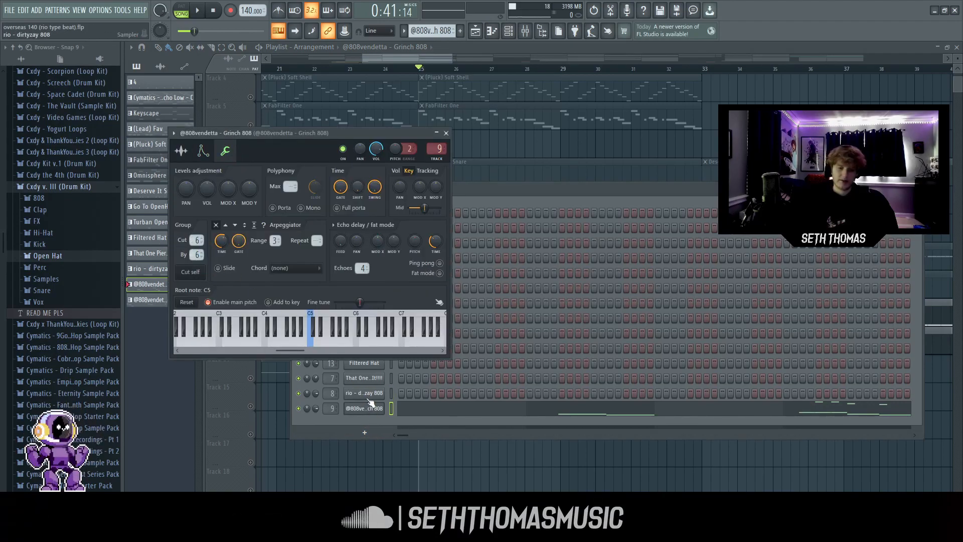
pyautogui.press('F5')
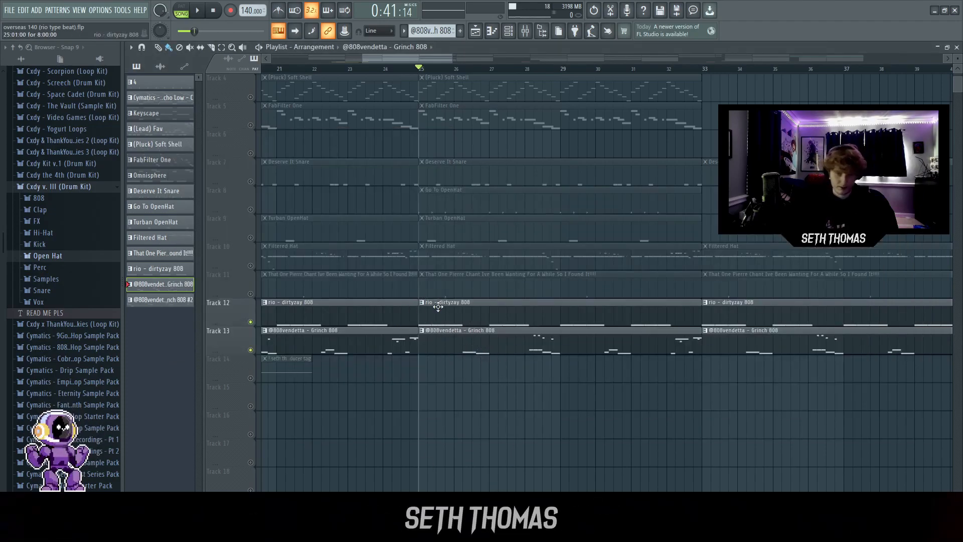
# Step: Open Track 13's Grinch 808 pattern in the piano roll and compare its notes in bars 1–2, 5–6 and 3–4 by selecting them
pyautogui.scroll(2, 527, 398)
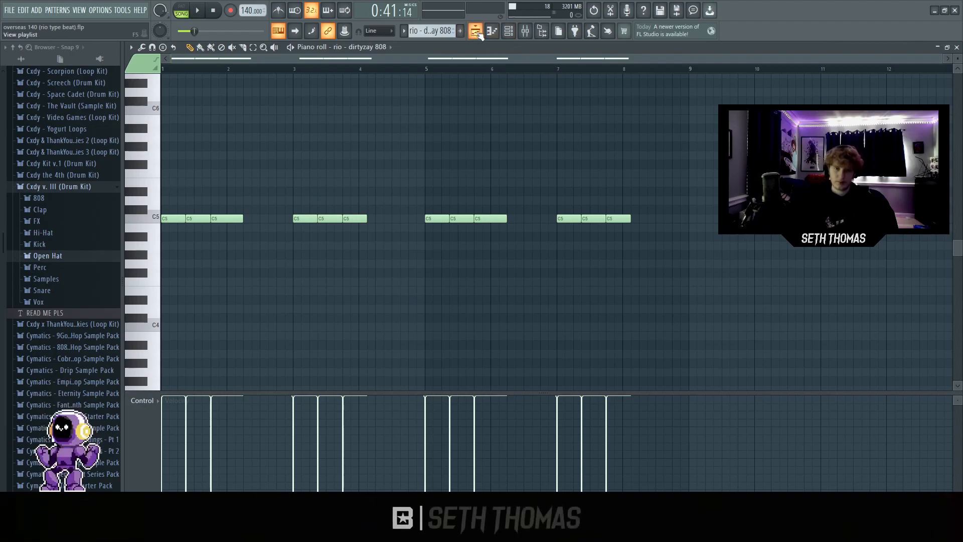
pyautogui.click(475, 32)
pyautogui.doubleClick(505, 347)
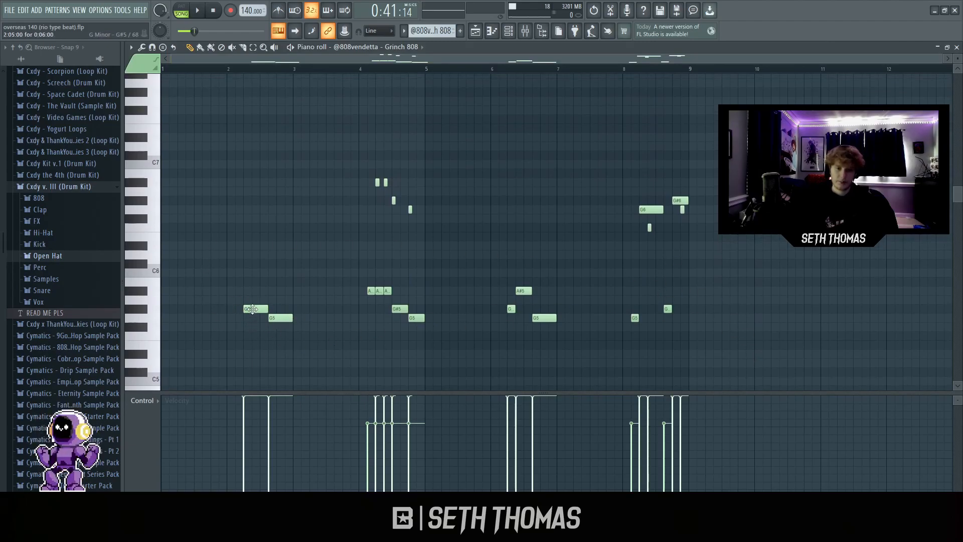
pyautogui.moveTo(294, 70); pyautogui.dragTo(164, 70)
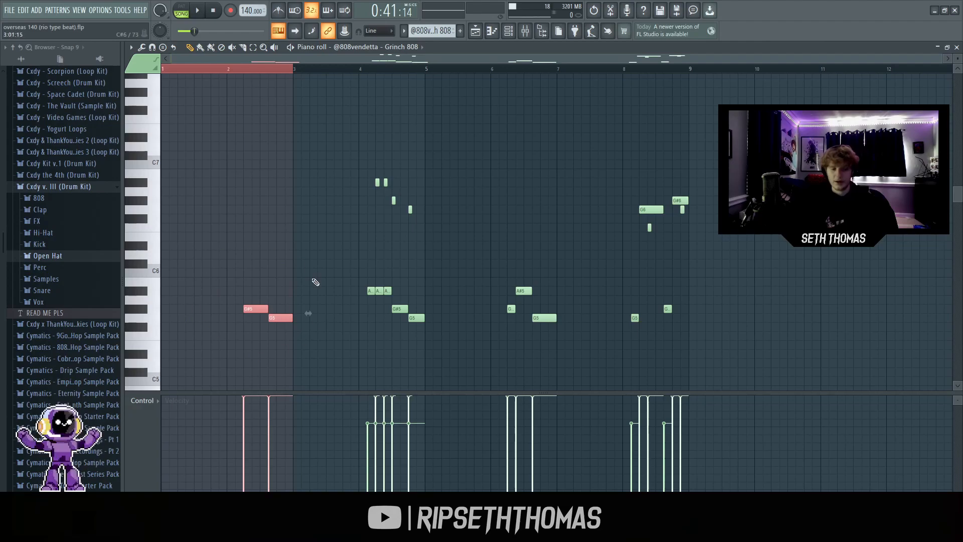
pyautogui.click(285, 334)
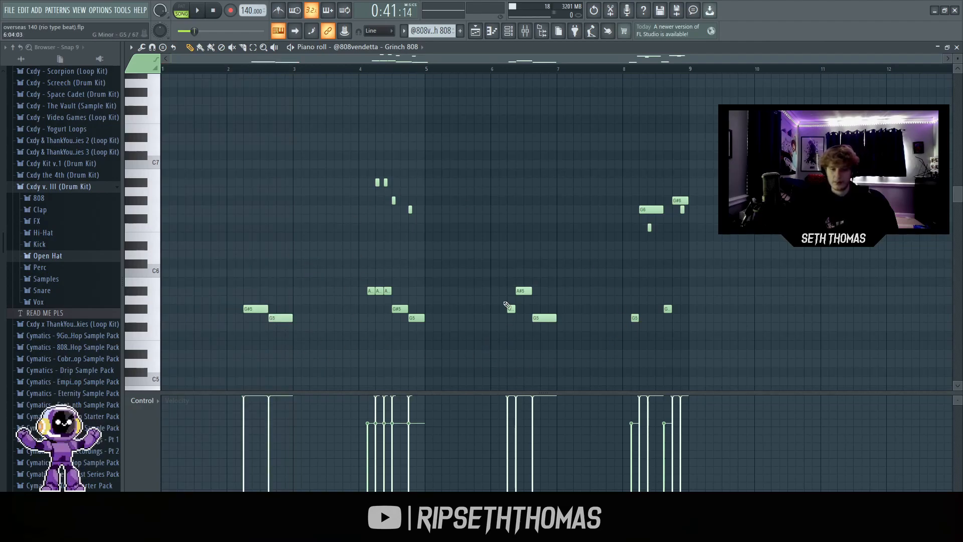
pyautogui.moveTo(557, 71); pyautogui.dragTo(425, 102)
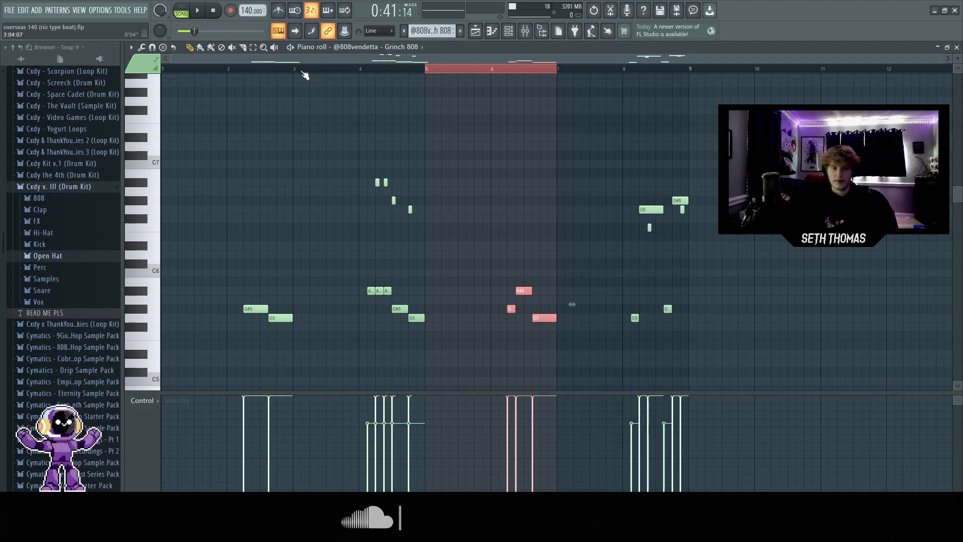
pyautogui.moveTo(294, 71); pyautogui.dragTo(429, 87)
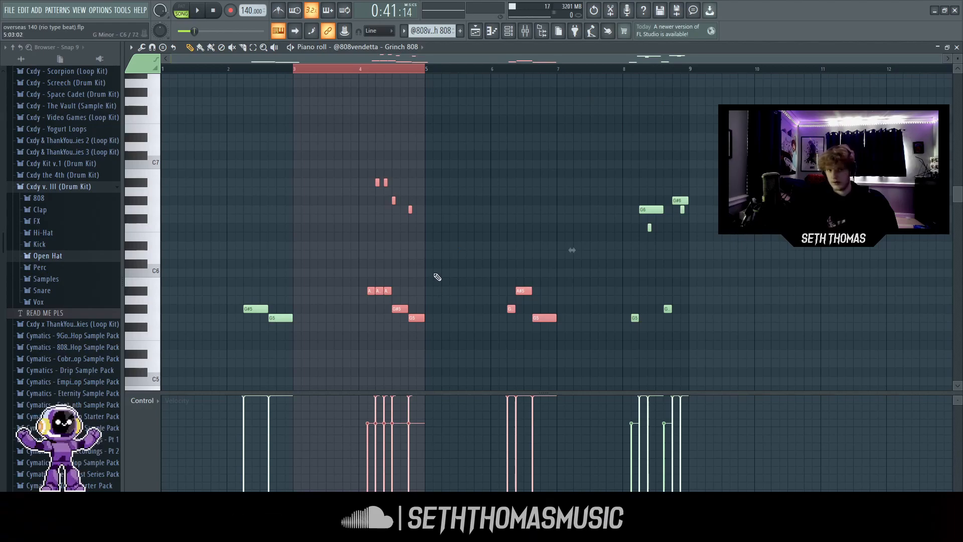
# Step: Clear the note selection and examine the short slide notes above the Grinch 808 notes in bars 4 and 8
pyautogui.scroll(3, 405, 279)
pyautogui.keyDown('ctrl'); pyautogui.click(401, 250); pyautogui.keyUp('ctrl')
pyautogui.scroll(-4, 401, 249)
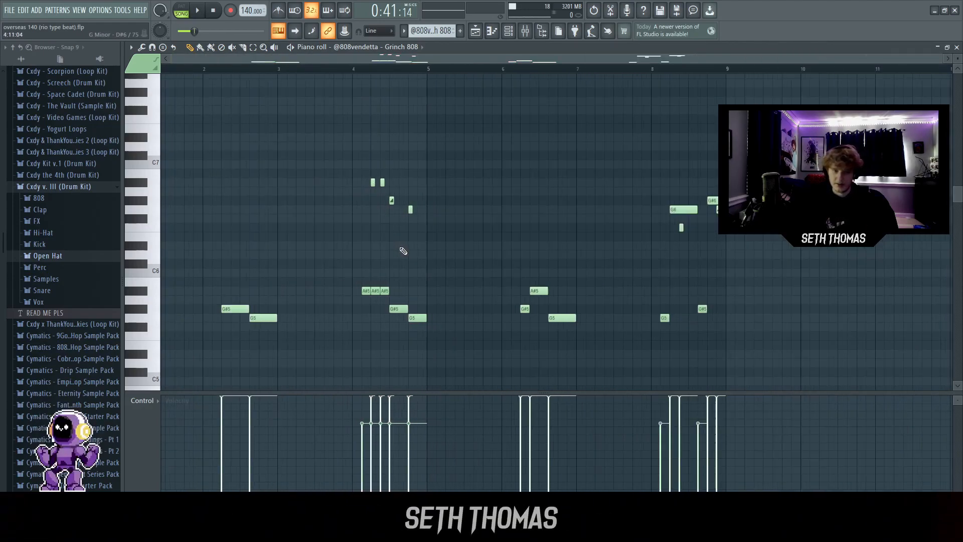
pyautogui.scroll(4, 387, 270)
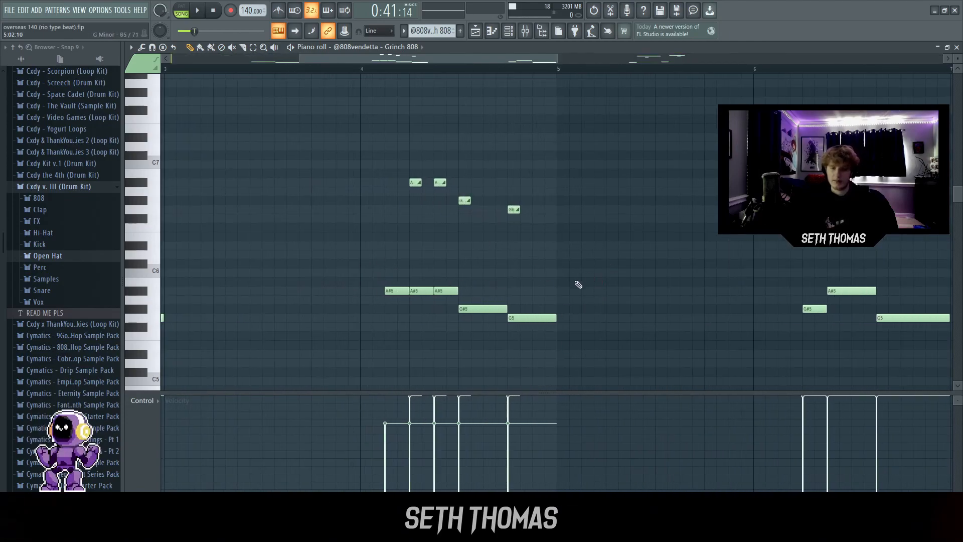
pyautogui.scroll(-3, 578, 284)
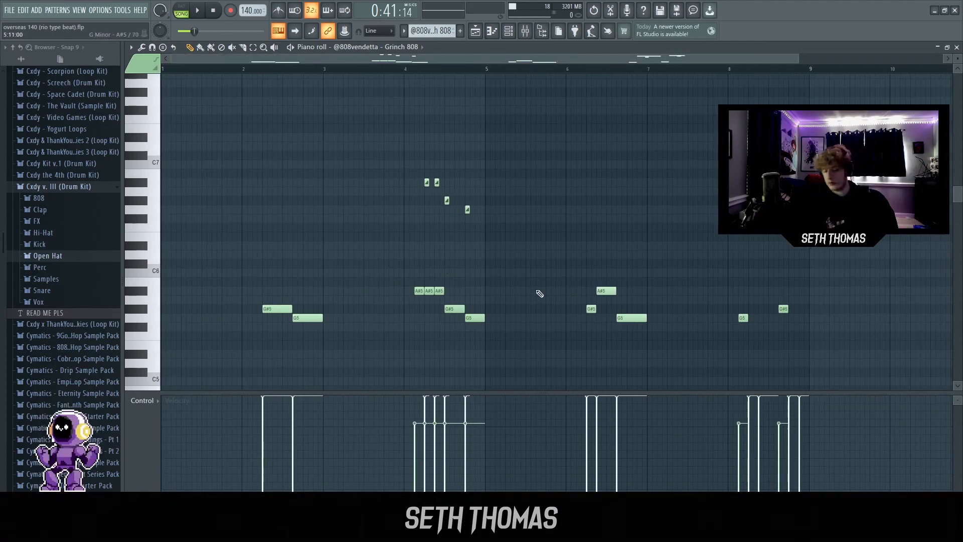
pyautogui.scroll(3, 491, 311)
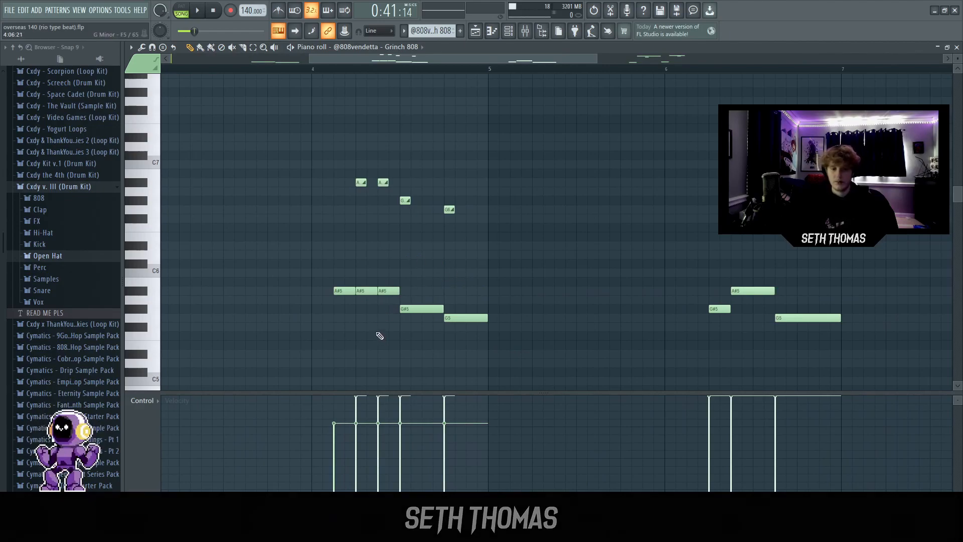
pyautogui.scroll(-2, 406, 247)
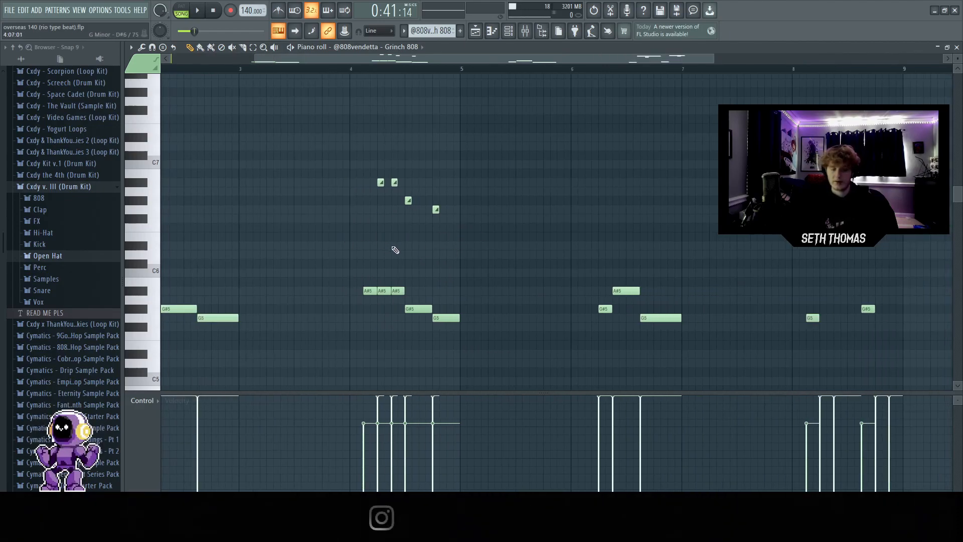
pyautogui.scroll(-2, 722, 284)
pyautogui.scroll(-1, 722, 284)
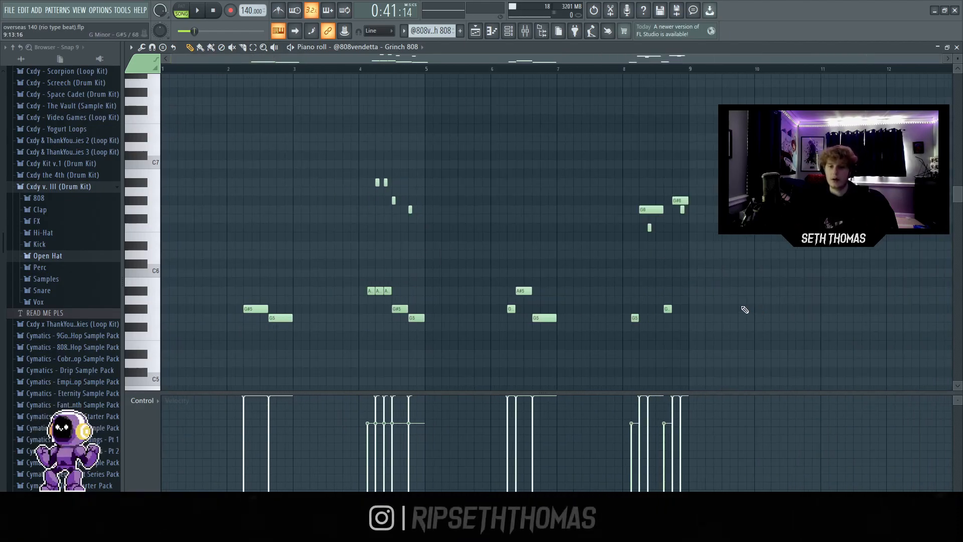
pyautogui.scroll(5, 745, 308)
pyautogui.scroll(-3, 456, 236)
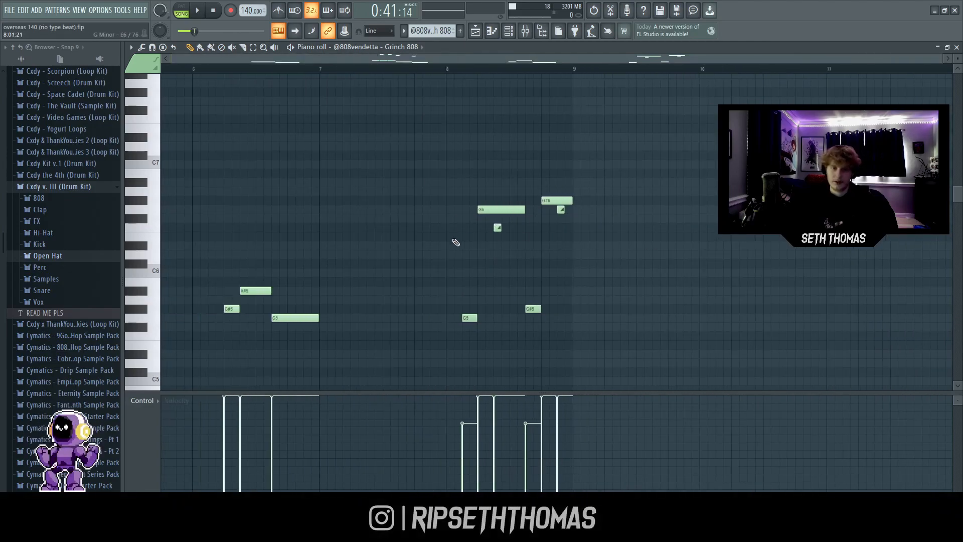
# Step: Compare the Grinch 808 pattern's first four bars with bars 5 to 8 by selecting each half in turn, then deselect
pyautogui.moveTo(426, 69); pyautogui.dragTo(316, 109)
pyautogui.hotkey('ctrl', 'd')
pyautogui.moveTo(430, 68); pyautogui.dragTo(70, 91)
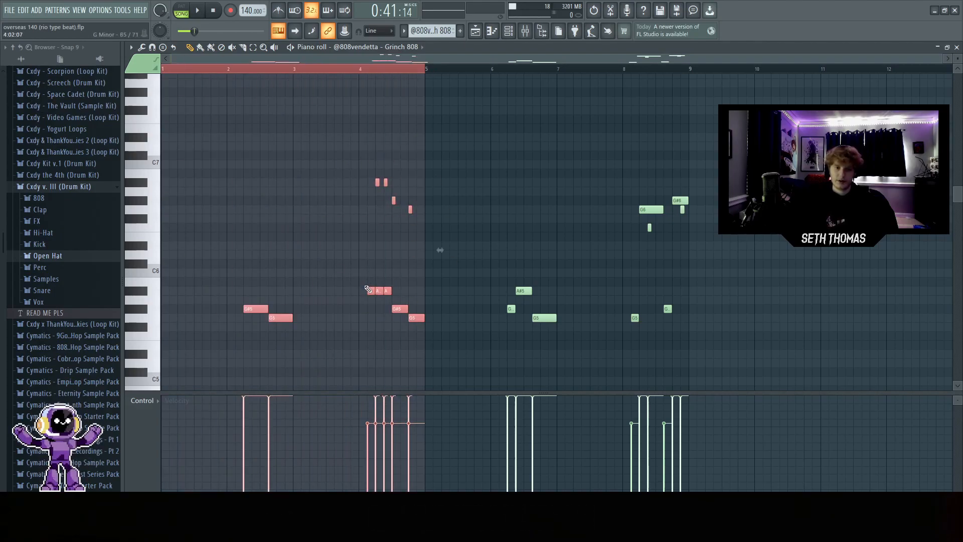
pyautogui.hotkey('ctrl', 'd')
pyautogui.moveTo(426, 69); pyautogui.dragTo(692, 125)
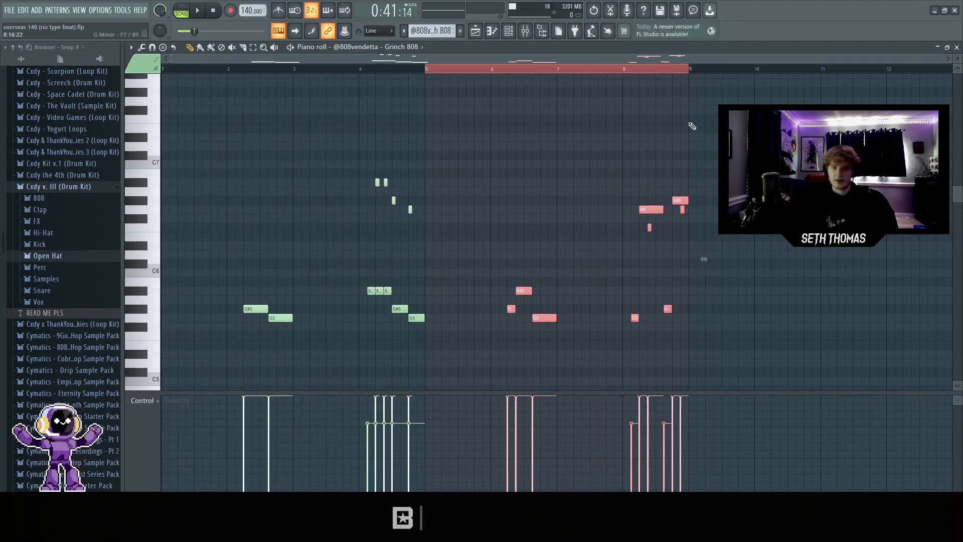
pyautogui.hotkey('ctrl', 'd')
pyautogui.moveTo(432, 69); pyautogui.dragTo(56, 97)
pyautogui.hotkey('ctrl', 'd')
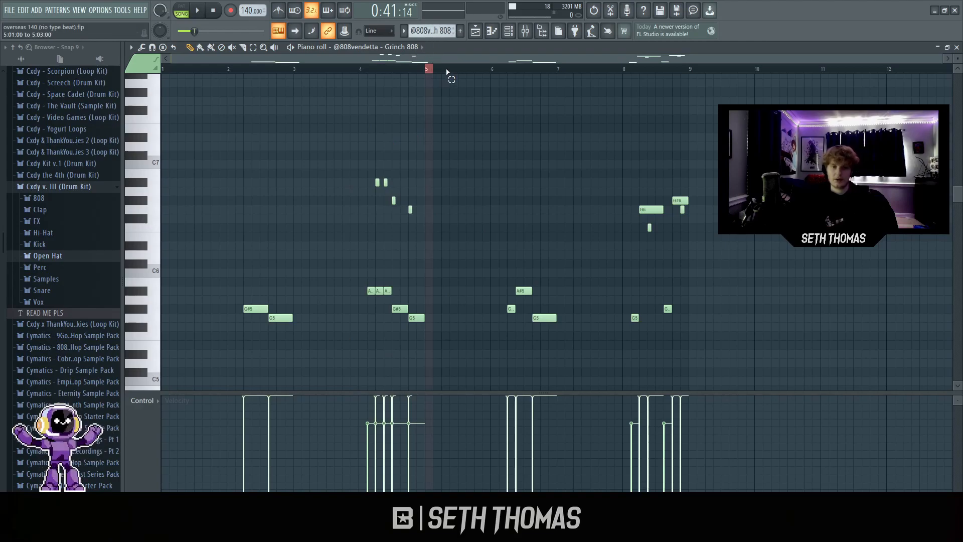
pyautogui.moveTo(434, 73); pyautogui.dragTo(700, 112)
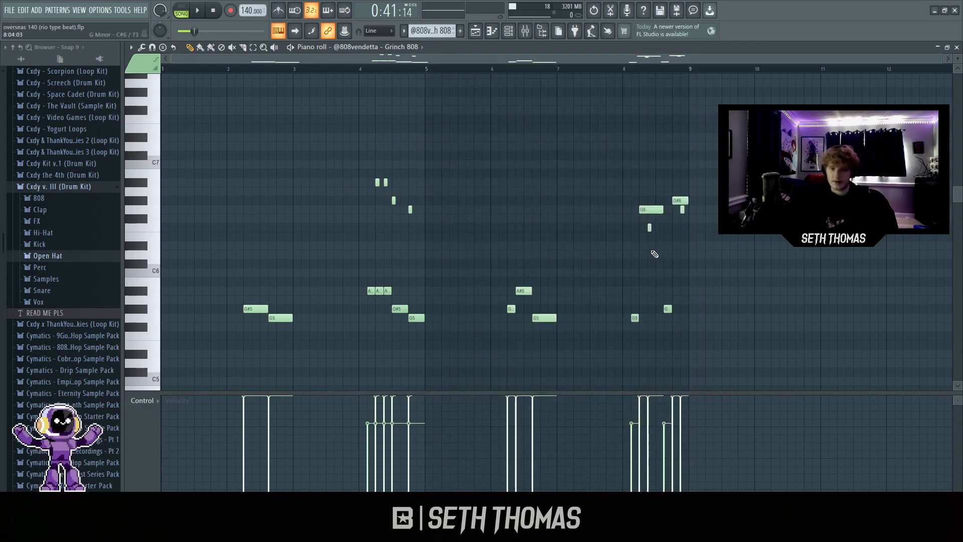
pyautogui.moveTo(426, 71); pyautogui.dragTo(163, 70)
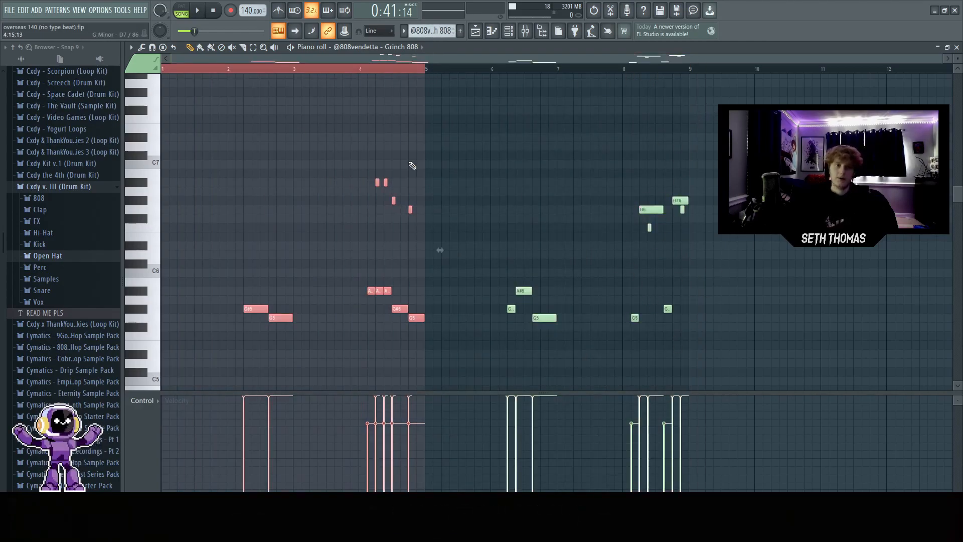
pyautogui.hotkey('ctrl', 'd')
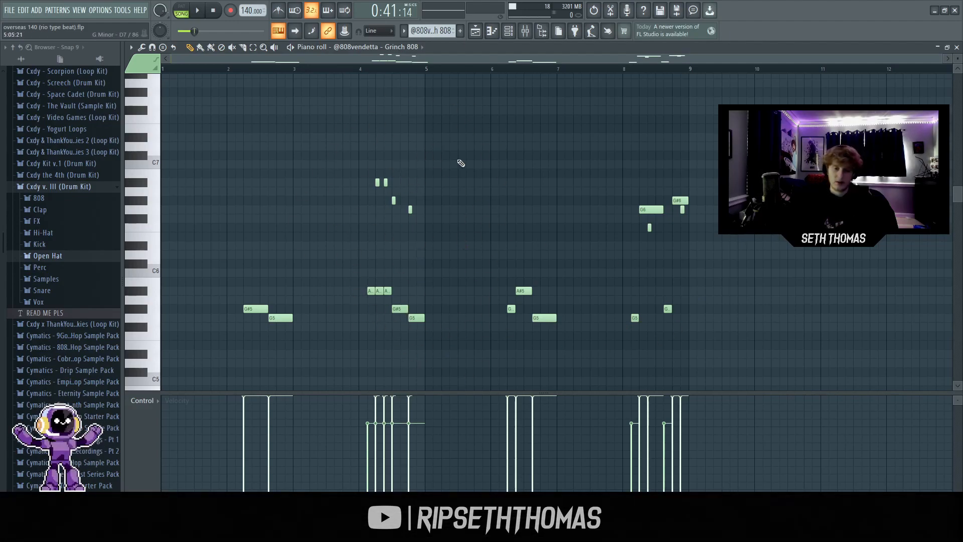
# Step: Select the first four bars of the Grinch 808 pattern, extend the selection to all eight bars, and clear it
pyautogui.moveTo(427, 70); pyautogui.dragTo(164, 70)
pyautogui.moveTo(692, 69); pyautogui.dragTo(166, 87)
pyautogui.keyDown('ctrl'); pyautogui.click(766, 236); pyautogui.keyUp('ctrl')
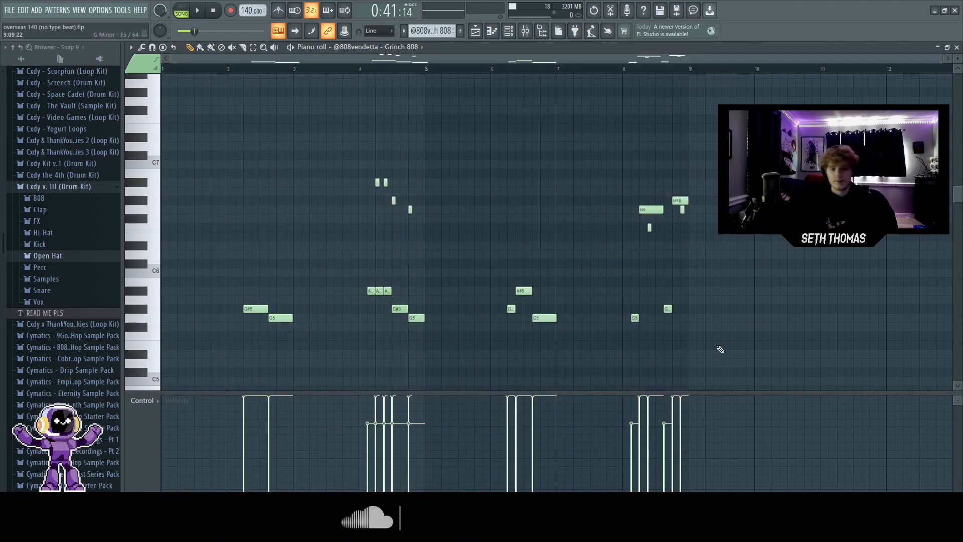
# Step: Highlight the bar 4 note group with its slides, deselect it, and inspect how the slides in bars 4 and 8 line up with the notes
pyautogui.scroll(4, 372, 311)
pyautogui.moveTo(335, 370); pyautogui.dragTo(557, 170)
pyautogui.scroll(2, 413, 265)
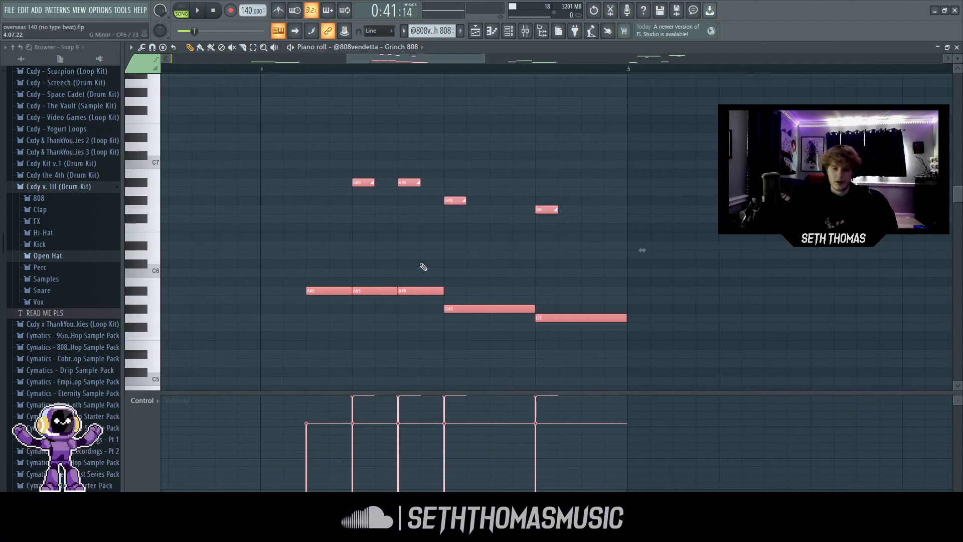
pyautogui.keyDown('ctrl'); pyautogui.click(411, 264); pyautogui.keyUp('ctrl')
pyautogui.scroll(-4, 401, 271)
pyautogui.scroll(3, 349, 339)
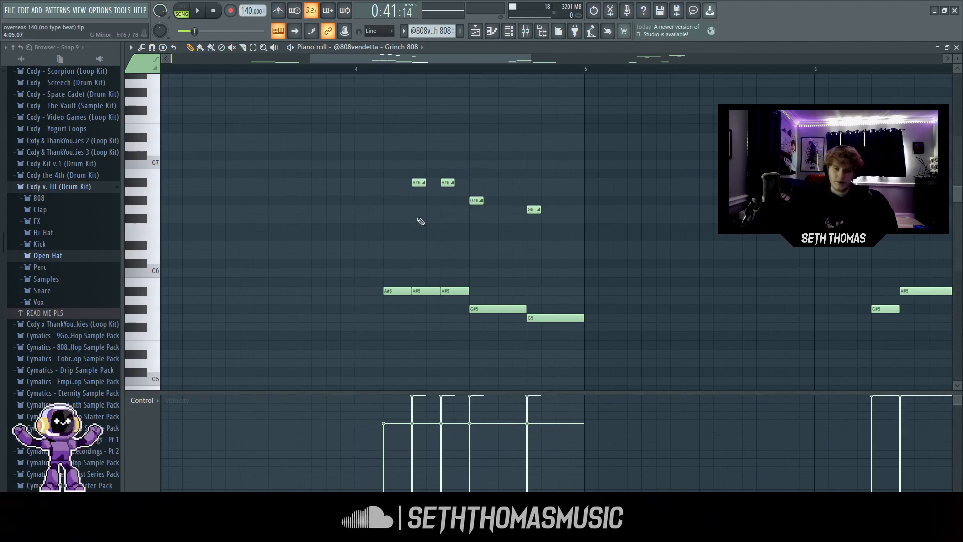
pyautogui.scroll(-3, 627, 210)
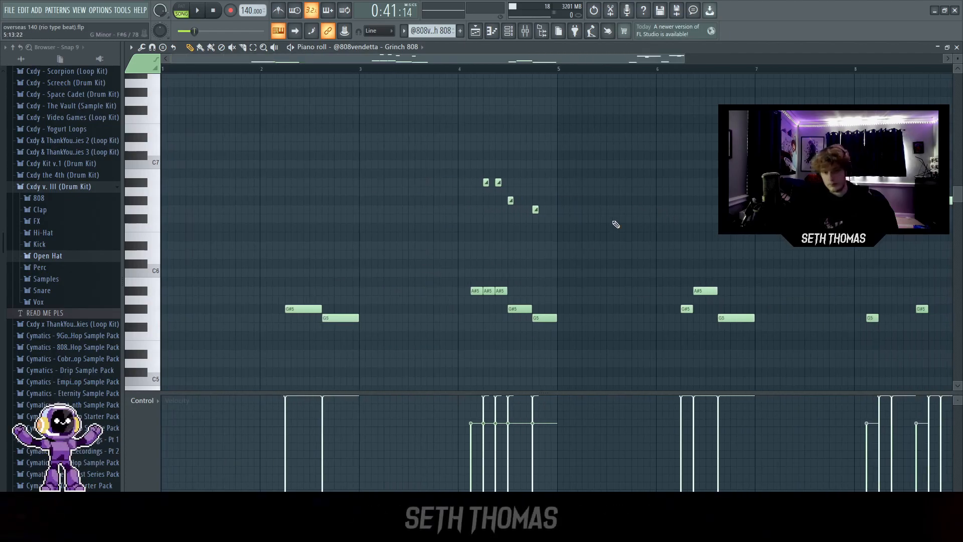
pyautogui.scroll(-2, 481, 251)
pyautogui.scroll(5, 712, 331)
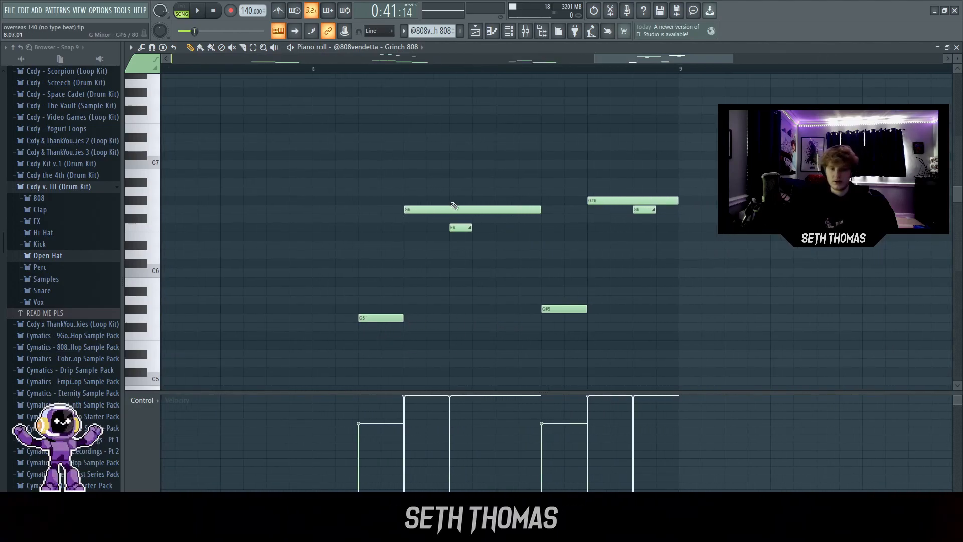
pyautogui.scroll(-4, 656, 263)
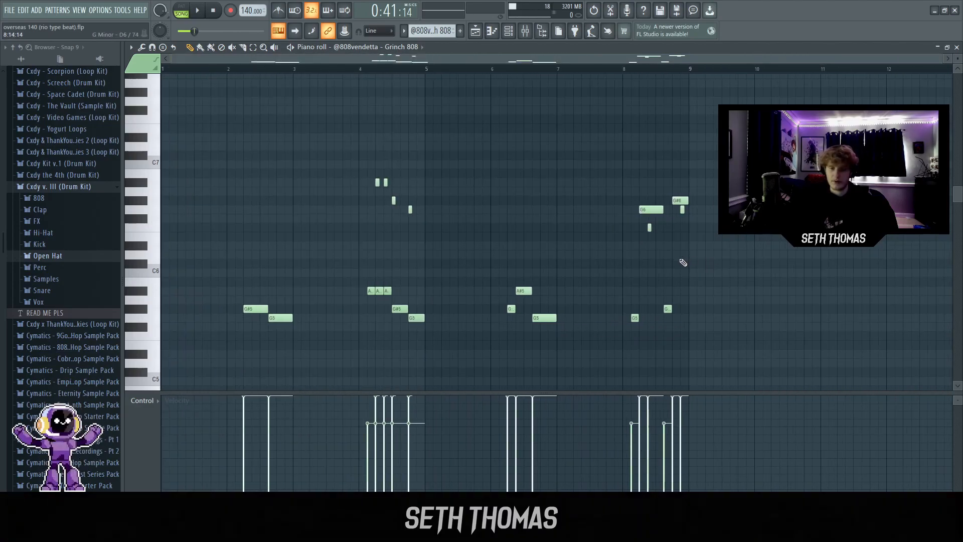
# Step: Return to the playlist, check the Filtered Hat pattern's notes, and play the two soloed 808 tracks from bar 25
pyautogui.click(475, 31)
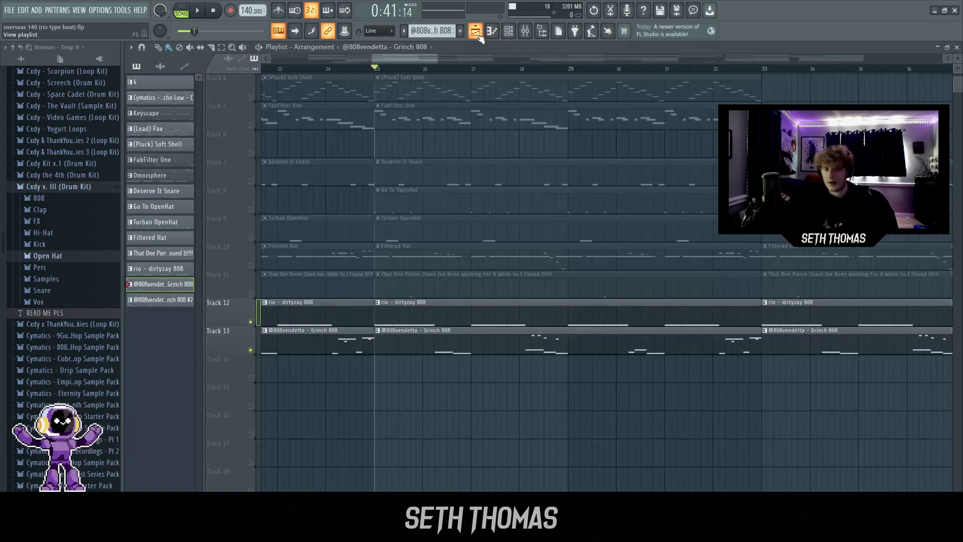
pyautogui.scroll(-4, 539, 160)
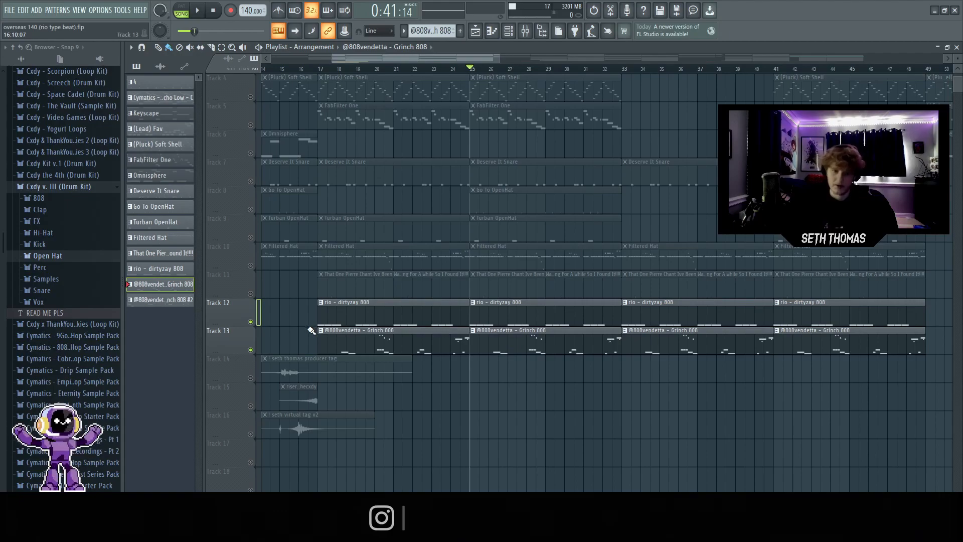
pyautogui.scroll(3, 630, 395)
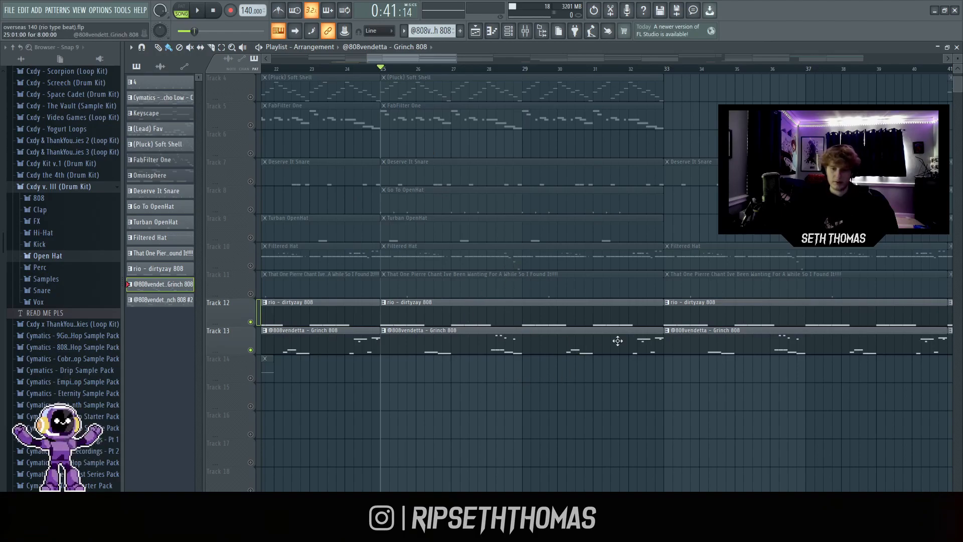
pyautogui.doubleClick(528, 262)
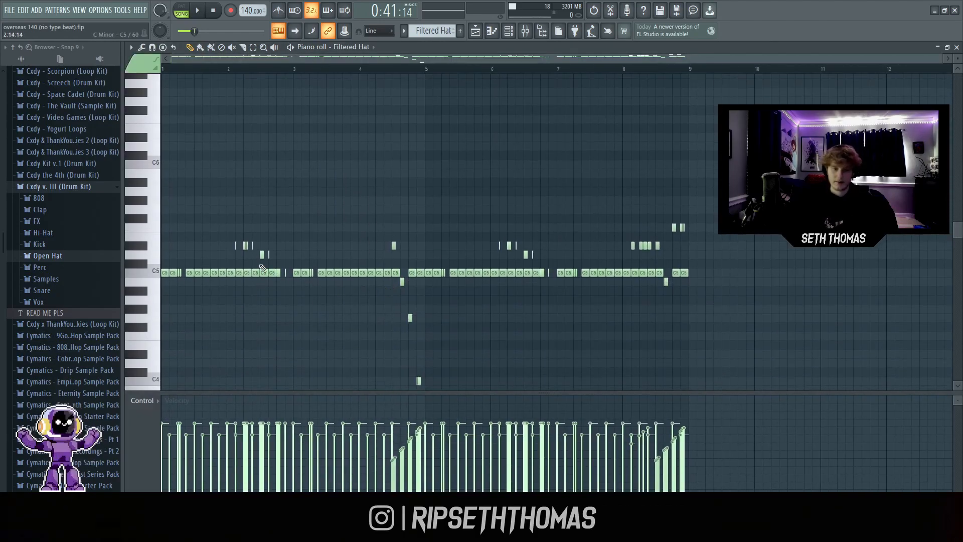
pyautogui.press('Escape')
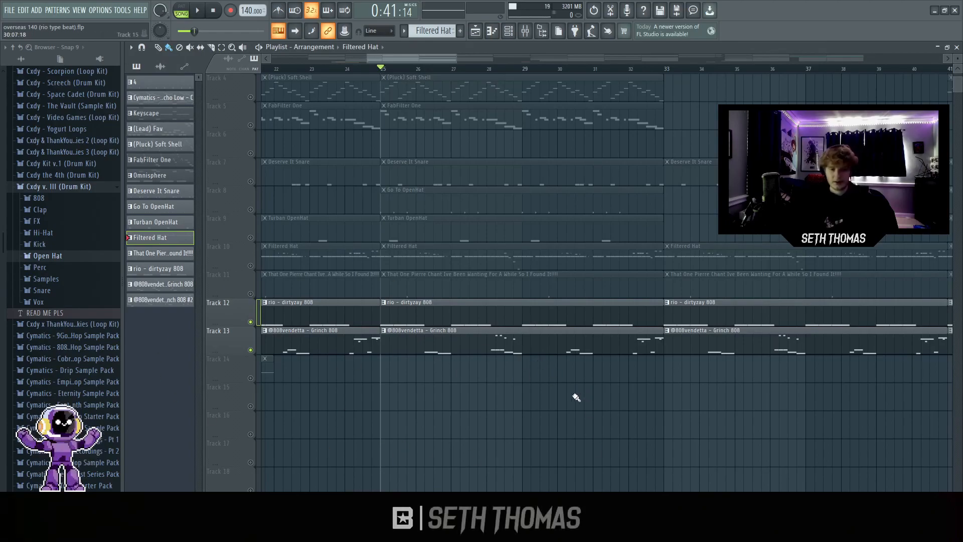
pyautogui.press('space')
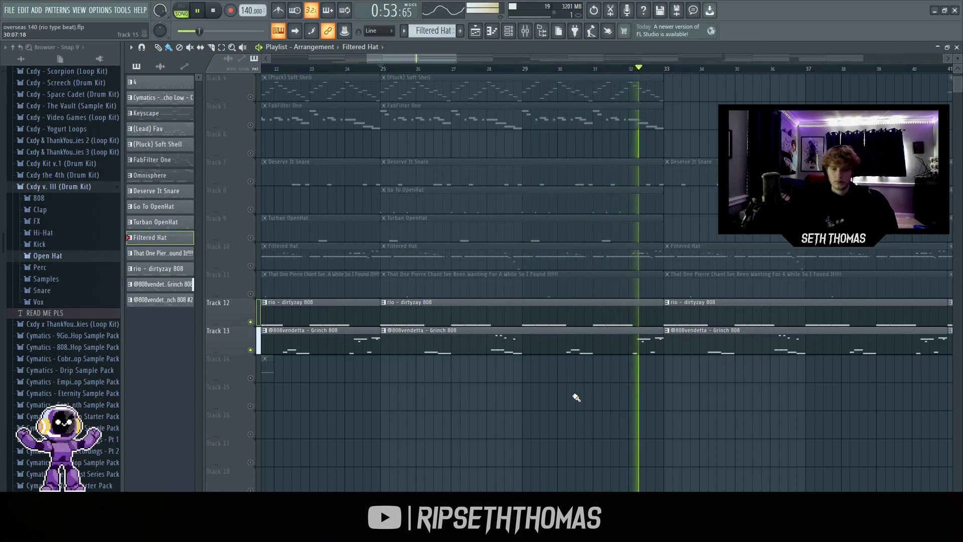
pyautogui.press('space')
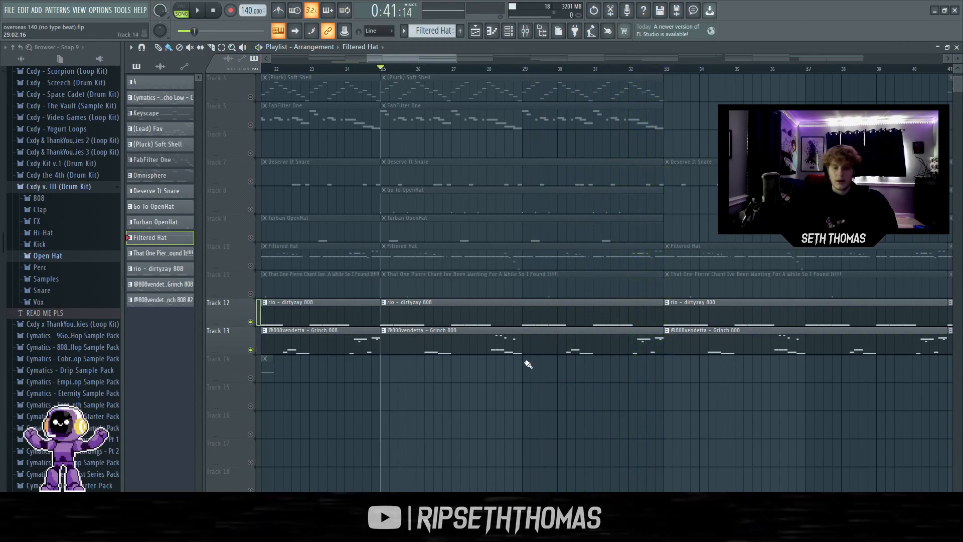
# Step: Reopen the Grinch 808 pattern, highlight the lower-velocity notes in bars 4 and 8, and return to the playlist
pyautogui.doubleClick(516, 350)
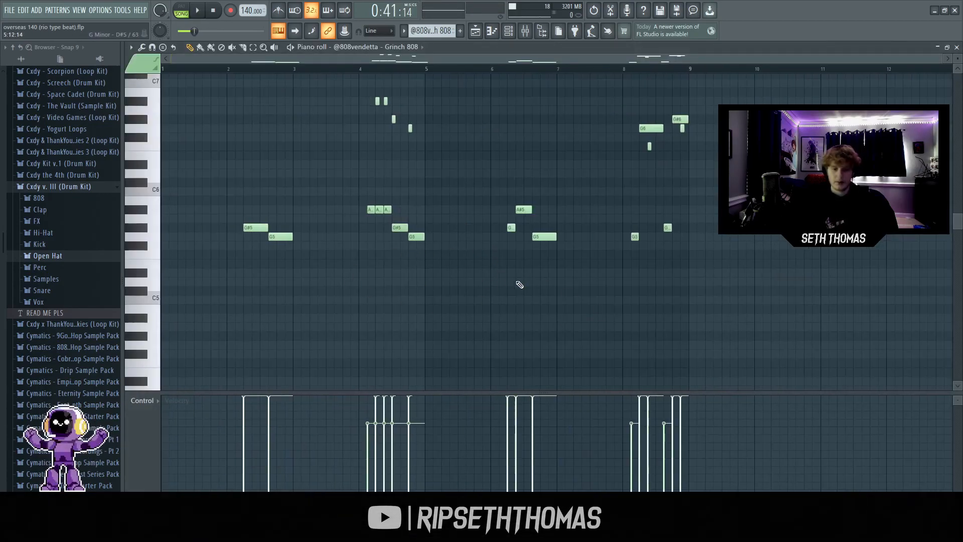
pyautogui.moveTo(369, 265); pyautogui.dragTo(427, 189)
pyautogui.moveTo(616, 248); pyautogui.dragTo(762, 198)
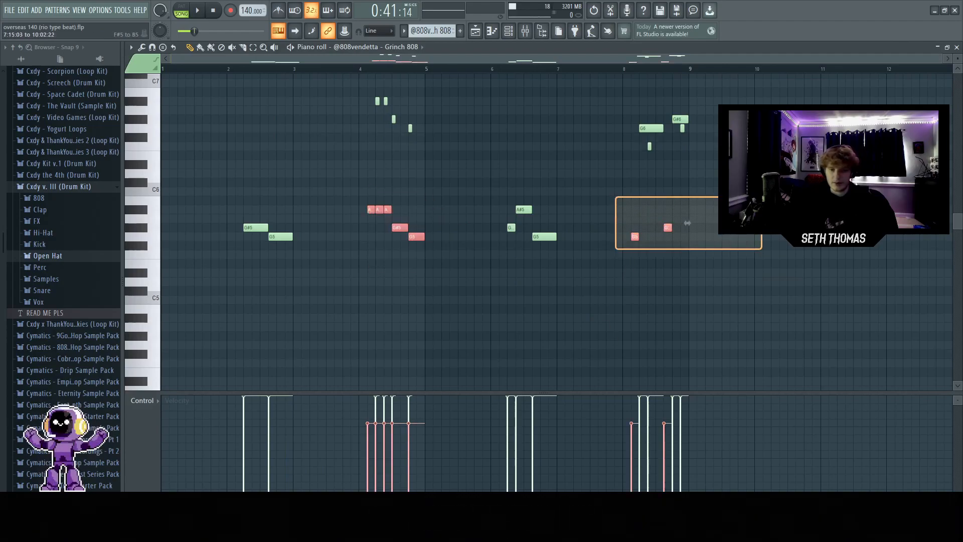
pyautogui.click(734, 280)
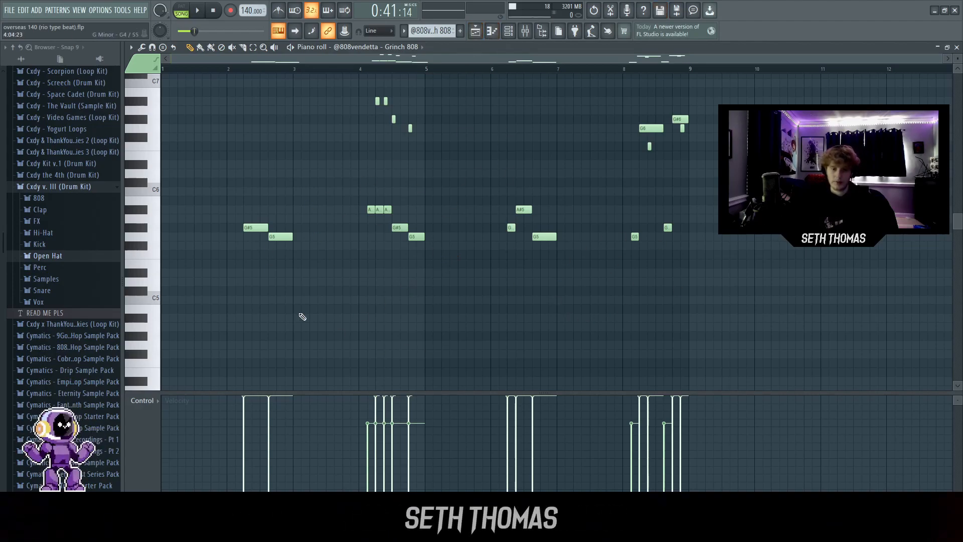
pyautogui.click(486, 35)
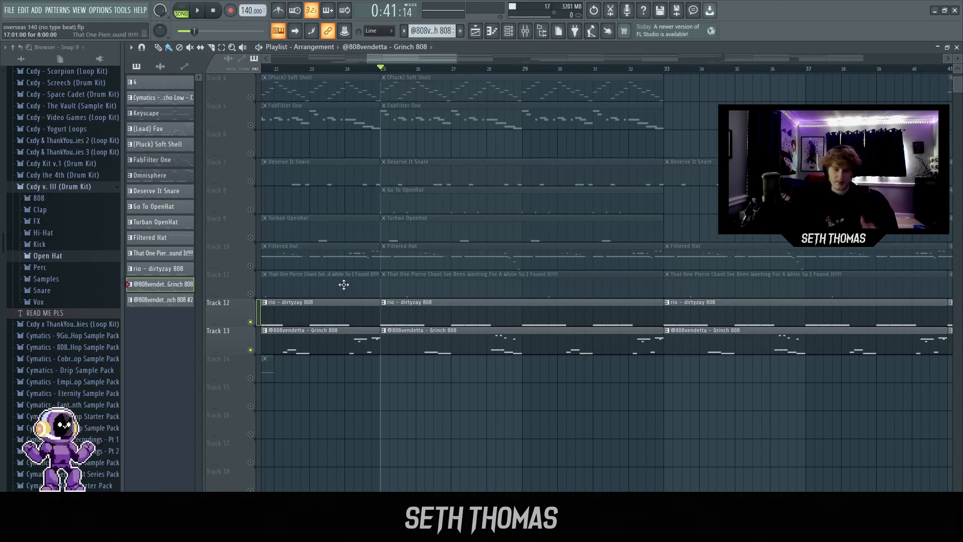
# Step: Unmute drum Tracks 7 to 11, play them with both 808 tracks from bar 25, and bring the remaining tracks back in
pyautogui.keyDown('ctrl'); pyautogui.scroll(-3, 430, 377); pyautogui.keyUp('ctrl')
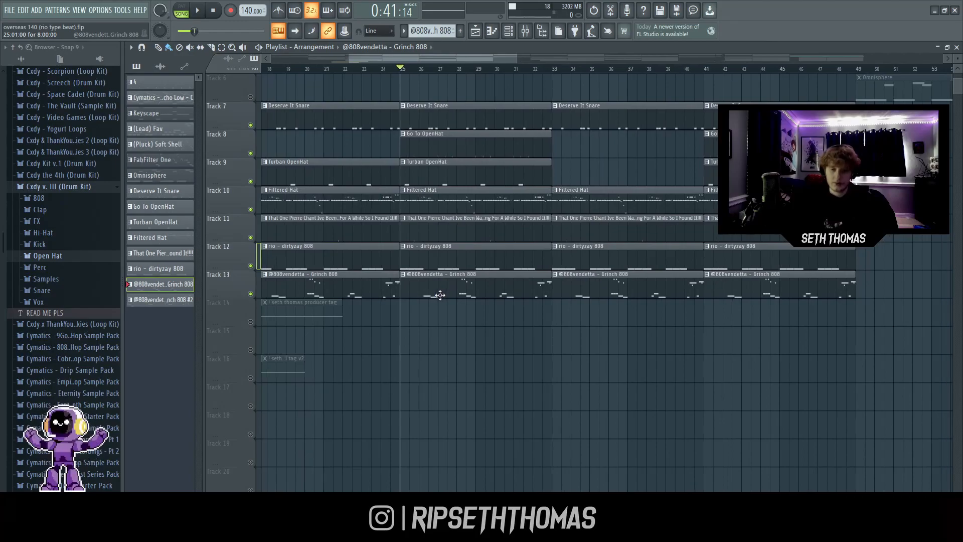
pyautogui.scroll(3, 437, 292)
pyautogui.press('space')
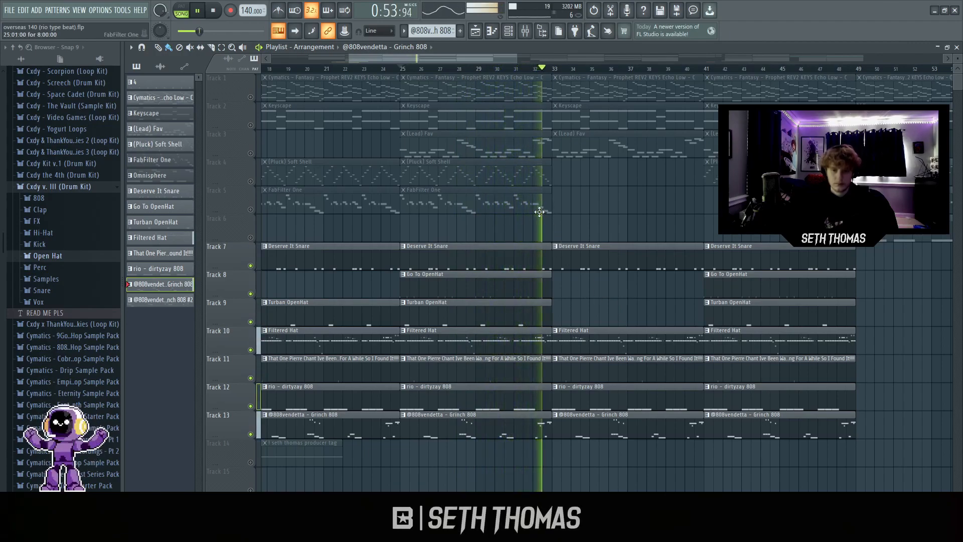
pyautogui.press('space')
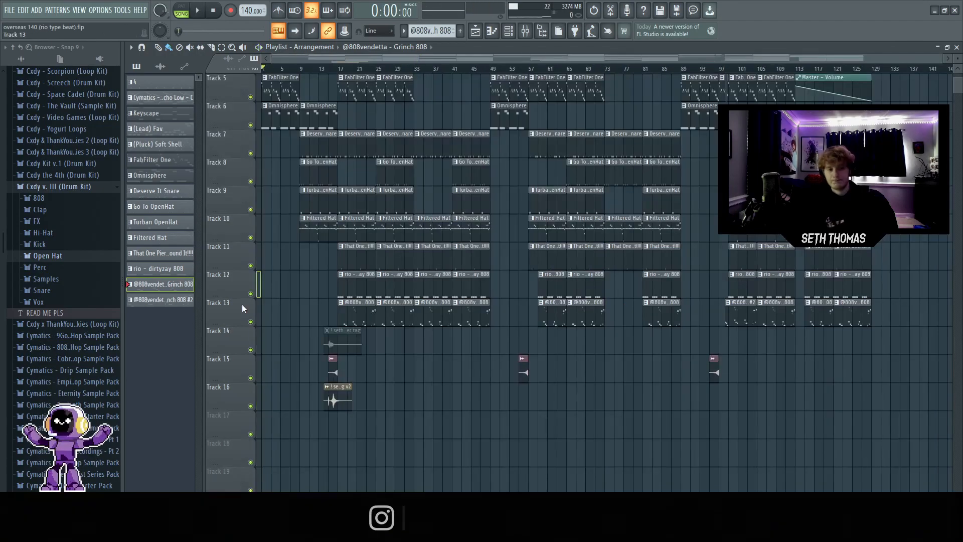
pyautogui.scroll(4, 381, 359)
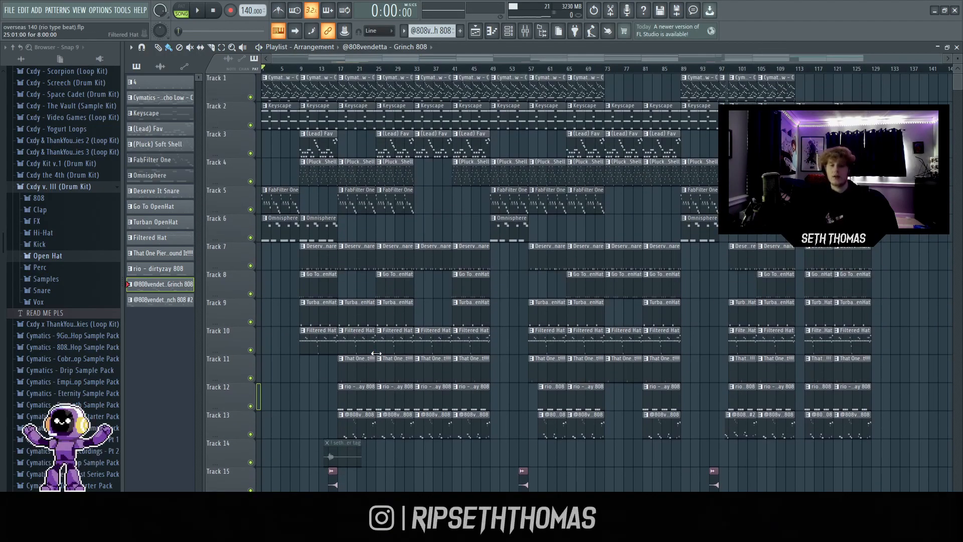